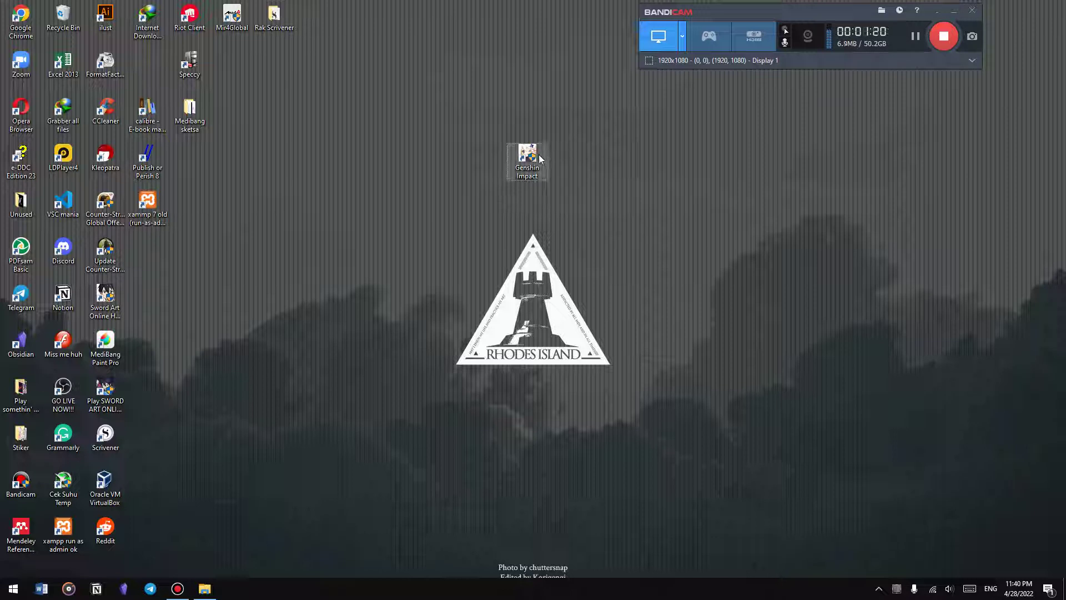
Step: Return the Genshin Impact shortcut to the desktop icon grid and close and reopen the NVIDIA GPU activity window
drag(538, 158, 162, 66)
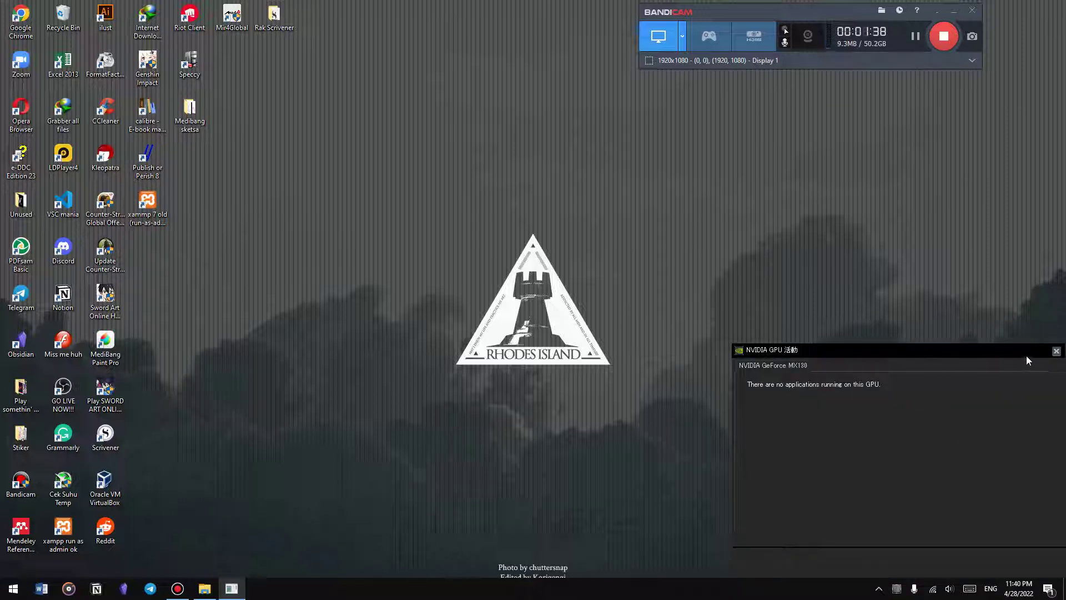
click(1056, 351)
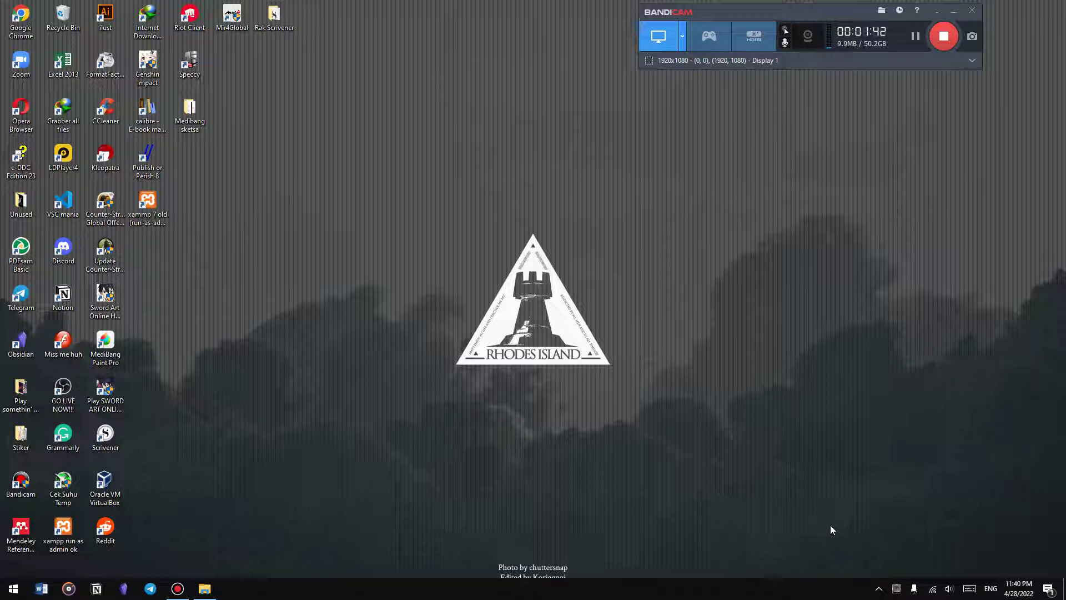
click(896, 588)
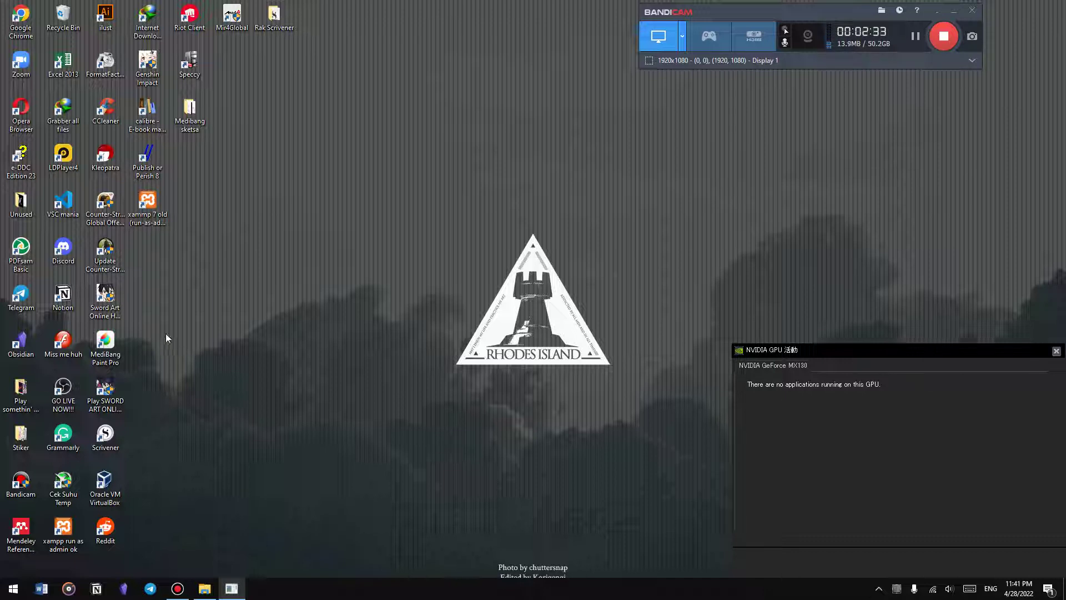
Step: Move the Sword Art Online Hollow Realization shortcut to the empty desktop area and return it to the icon grid
drag(105, 297, 365, 220)
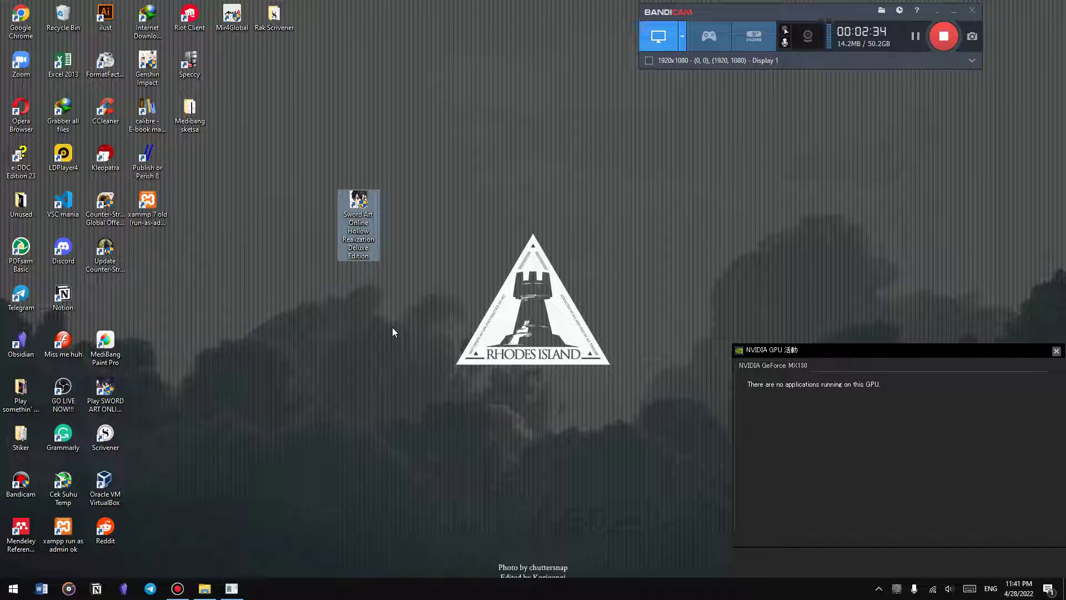
mouse_move(105, 388)
mouse_down()
mouse_move(232, 392)
mouse_move(106, 389)
mouse_up()
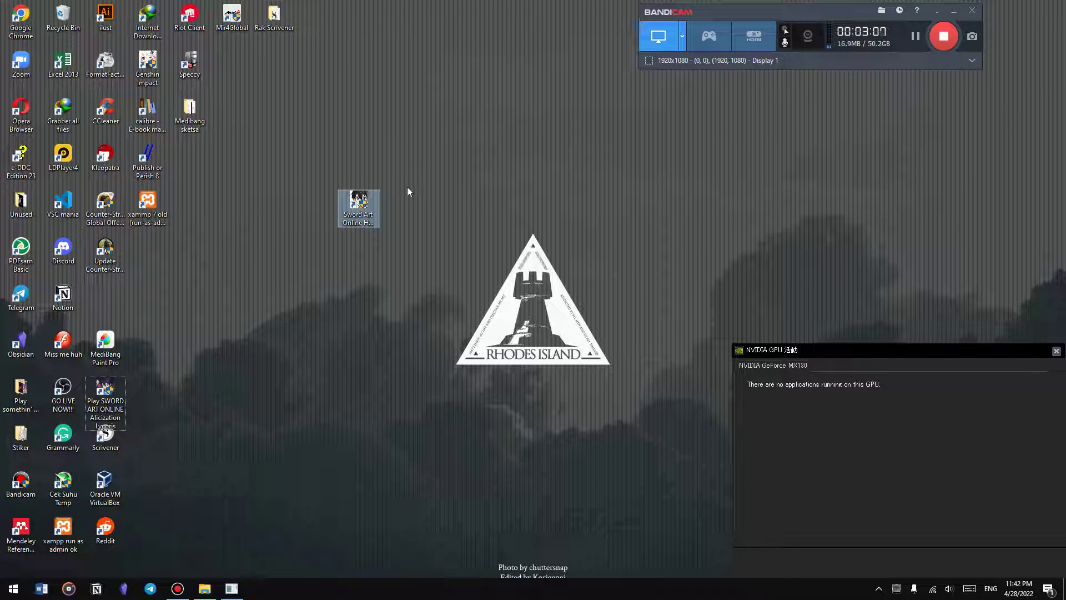
drag(358, 208, 120, 311)
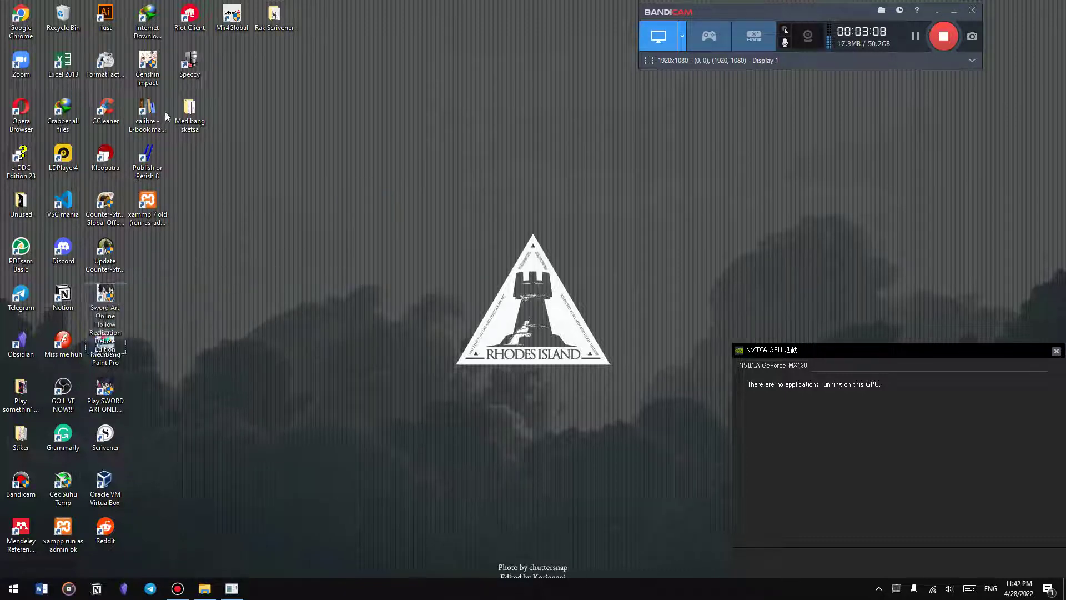
Step: Place the Genshin Impact shortcut in the empty desktop area above the wallpaper logo and close the NVIDIA GPU activity window
drag(148, 63, 528, 192)
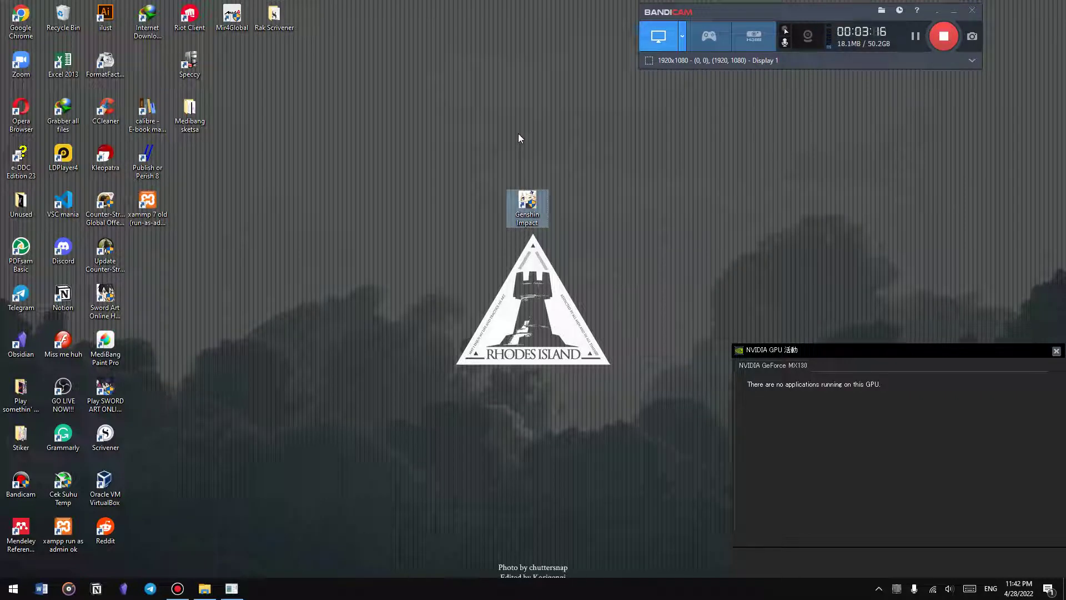
click(1057, 351)
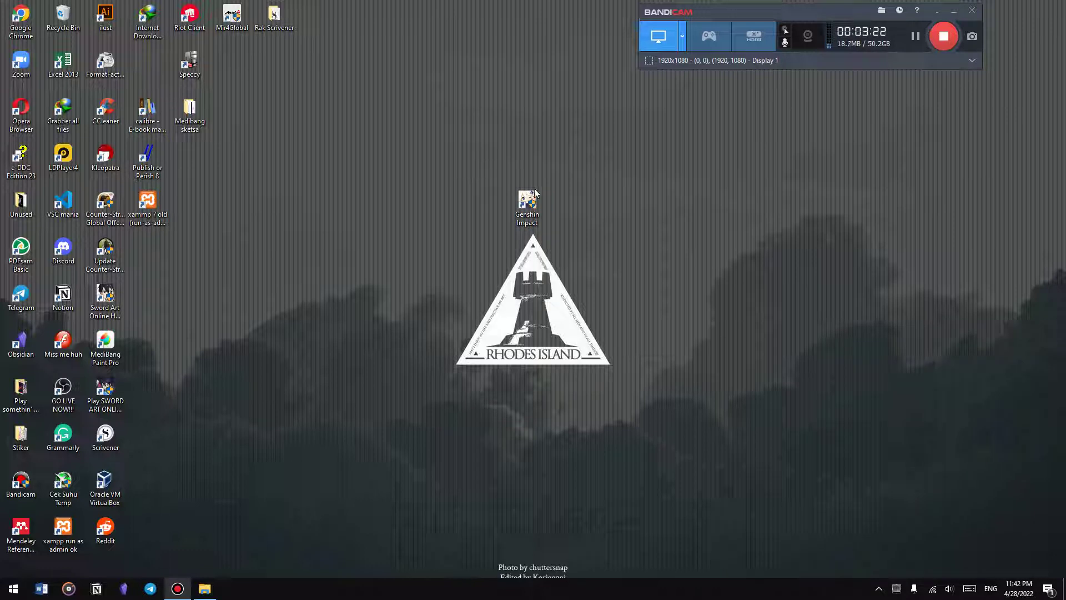
Step: Open the Windows display settings from the desktop
click(374, 119)
right_click(374, 115)
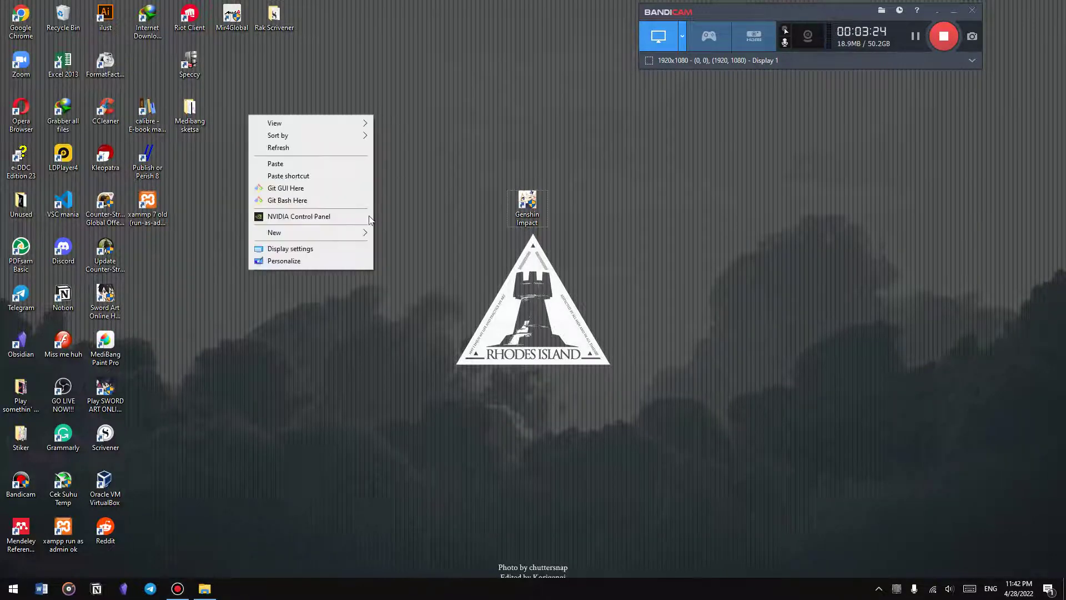
click(345, 250)
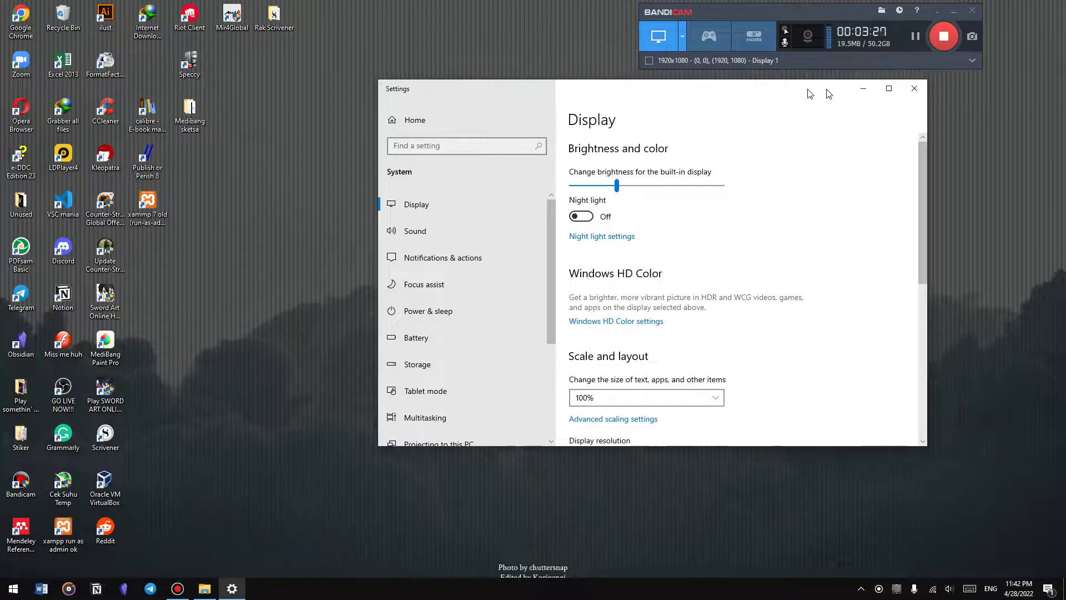
Step: Return the Genshin Impact shortcut to the icon grid and reposition the Settings window clear of the desktop icons
drag(829, 93, 465, 21)
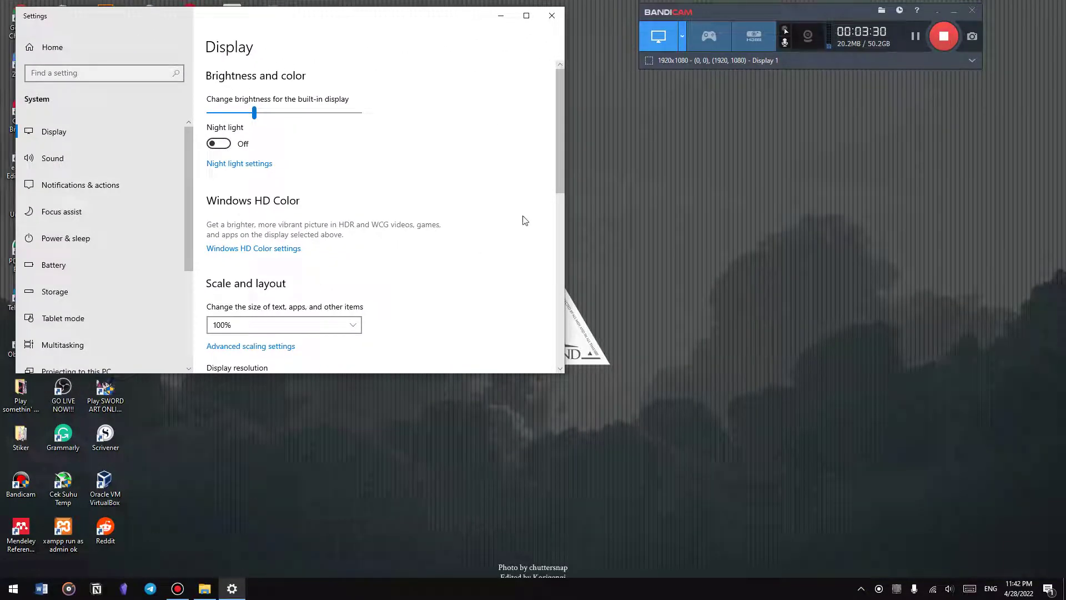
drag(398, 23, 804, 255)
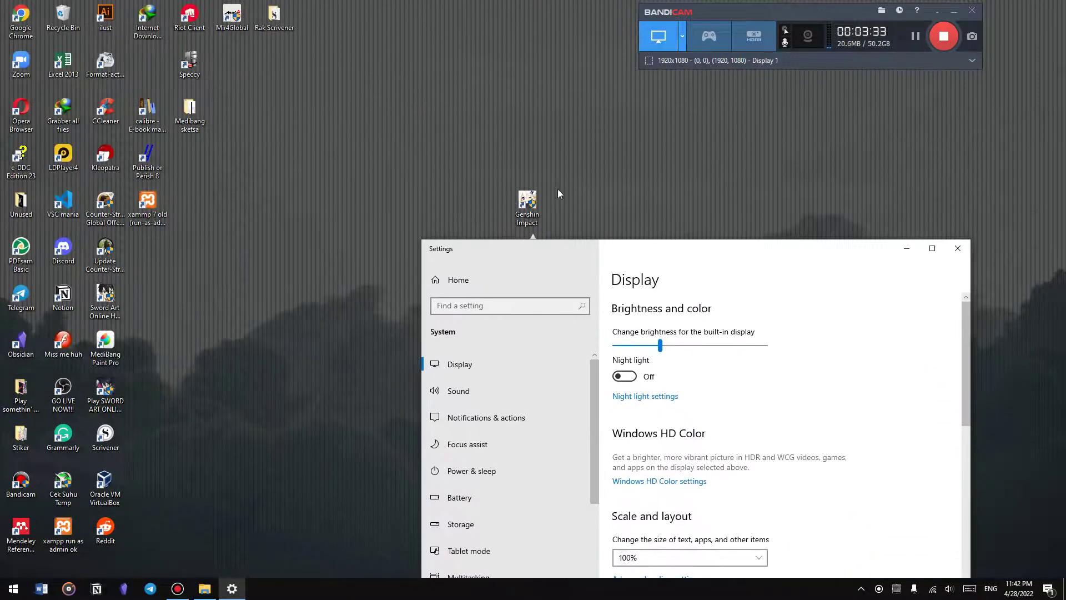
drag(535, 198, 162, 67)
drag(643, 253, 575, 142)
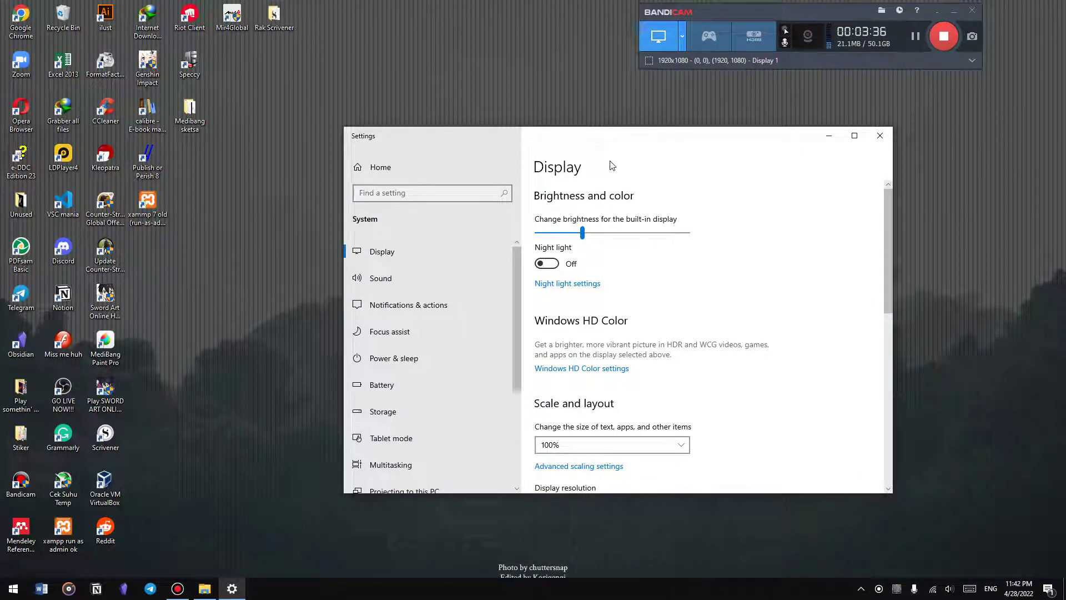
Step: Examine the available display resolution options without changing the current one
scroll(730, 205, down, 5)
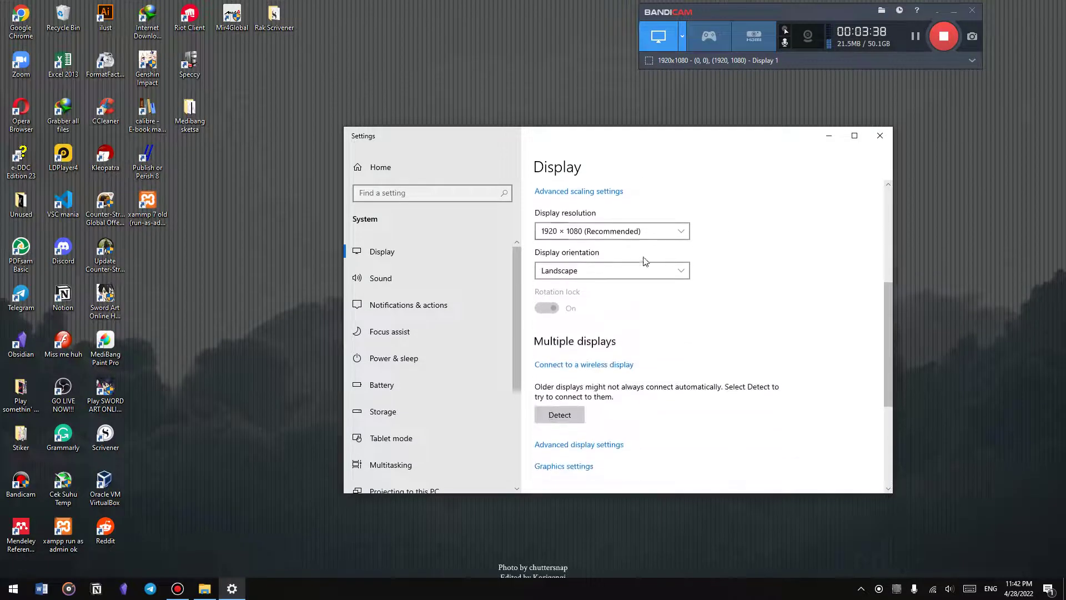
click(649, 232)
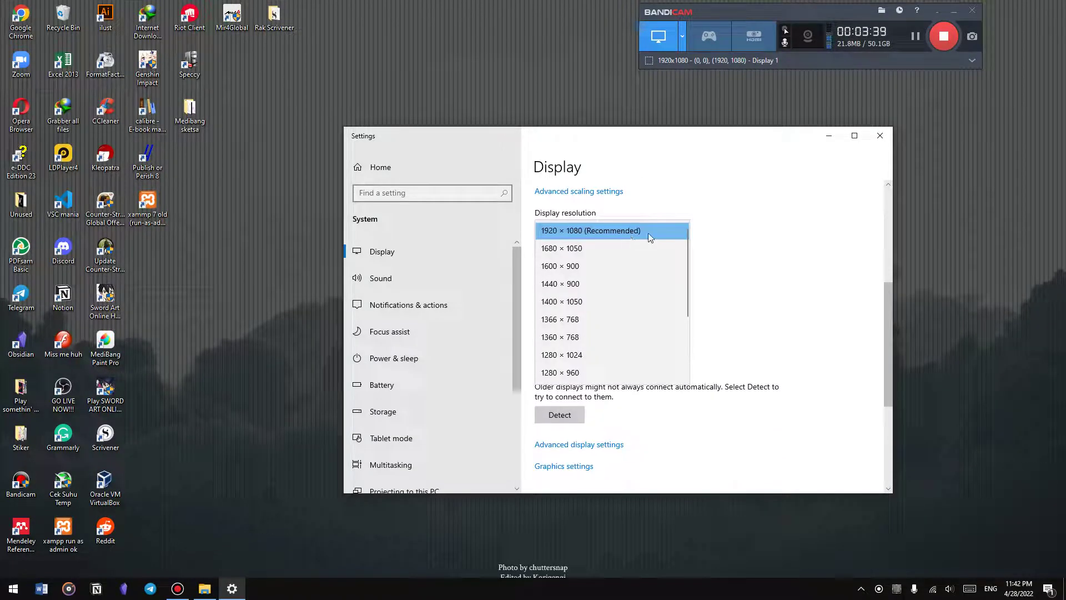
click(811, 233)
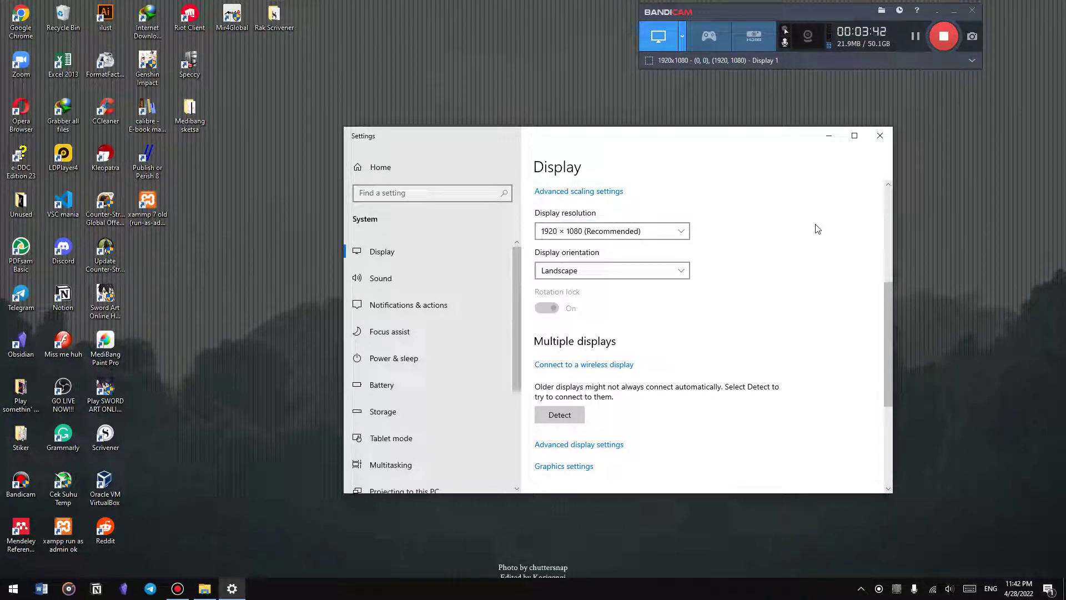
scroll(721, 205, up, 2)
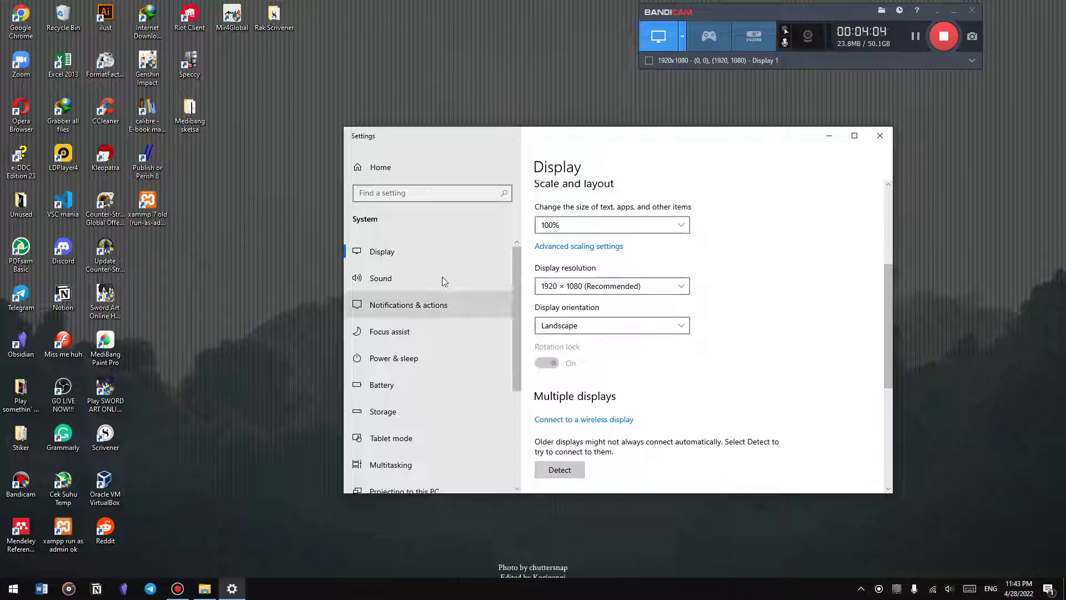
Step: Move the Genshin Impact shortcut from the icon grid to the empty desktop area beside the Settings window
drag(151, 71, 236, 258)
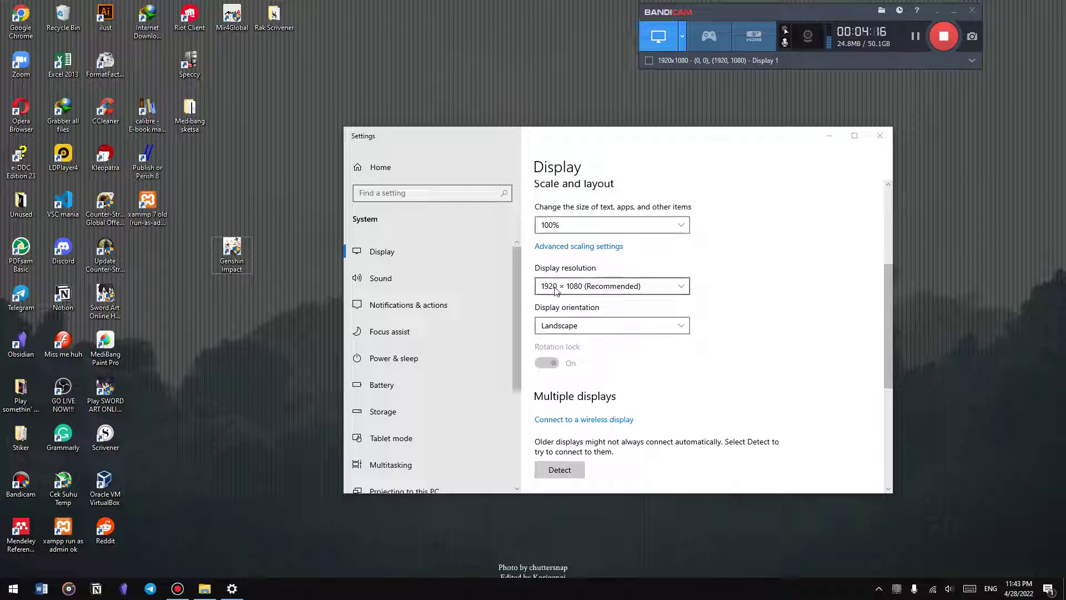
scroll(705, 310, up, 2)
scroll(705, 309, down, 2)
click(785, 271)
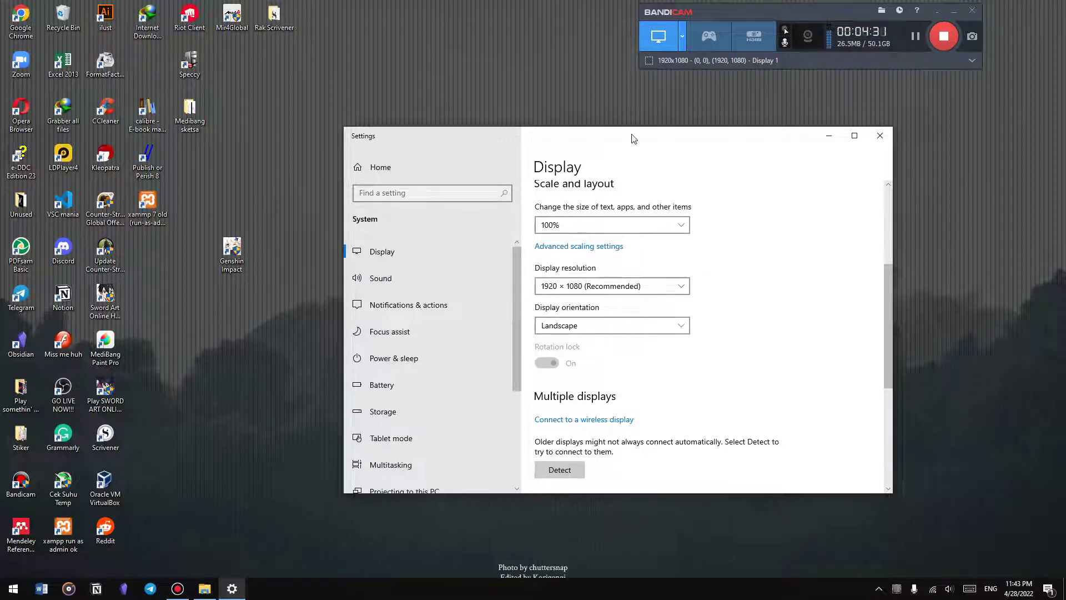
Step: Widen the Settings window and move it away from the Genshin Impact shortcut
drag(631, 137, 554, 132)
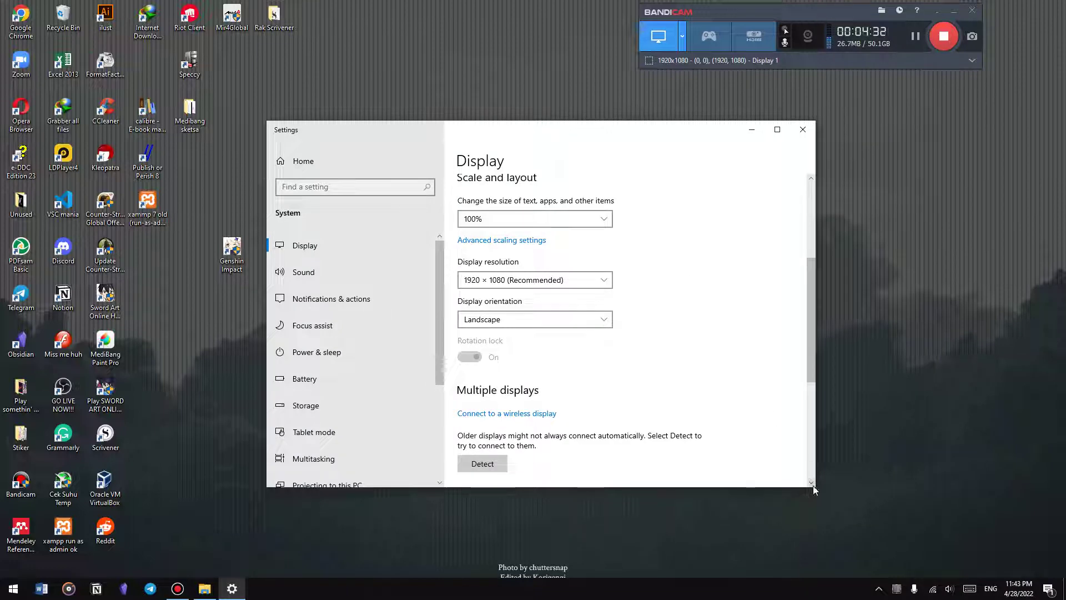
drag(814, 487, 886, 501)
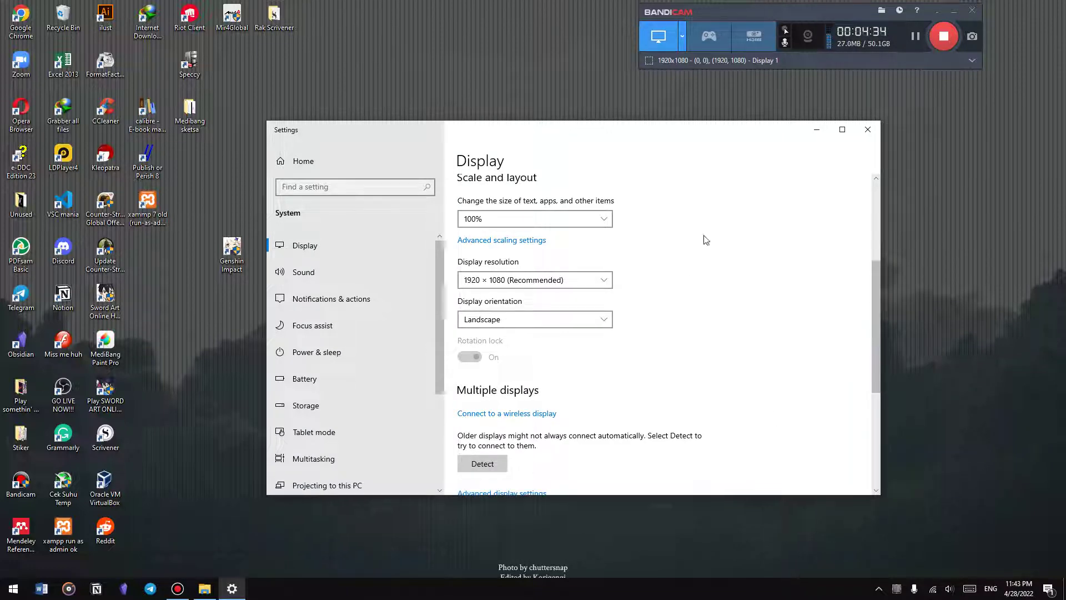
drag(686, 128, 799, 90)
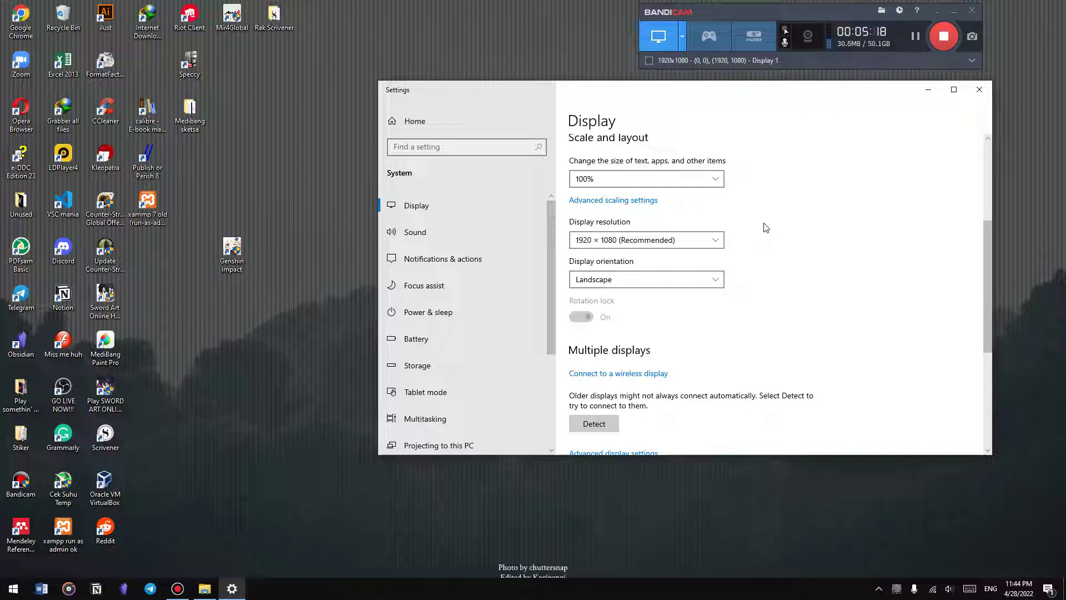
Step: Review the lower display resolutions such as 1366 × 768 in the resolution list, keeping 1920 × 1080
click(702, 242)
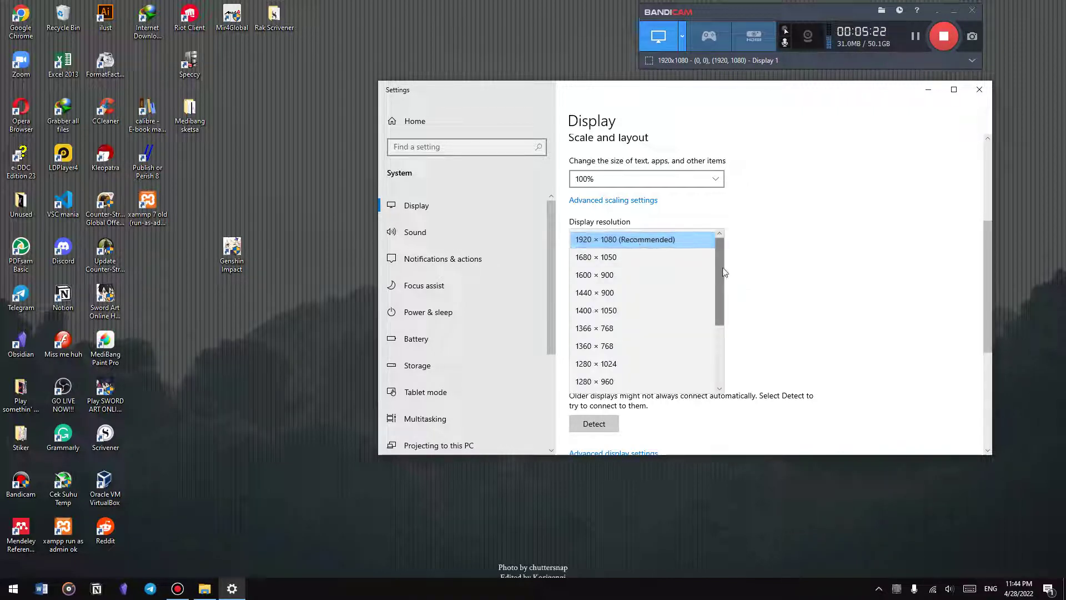
scroll(721, 272, down, 1)
click(731, 235)
click(721, 237)
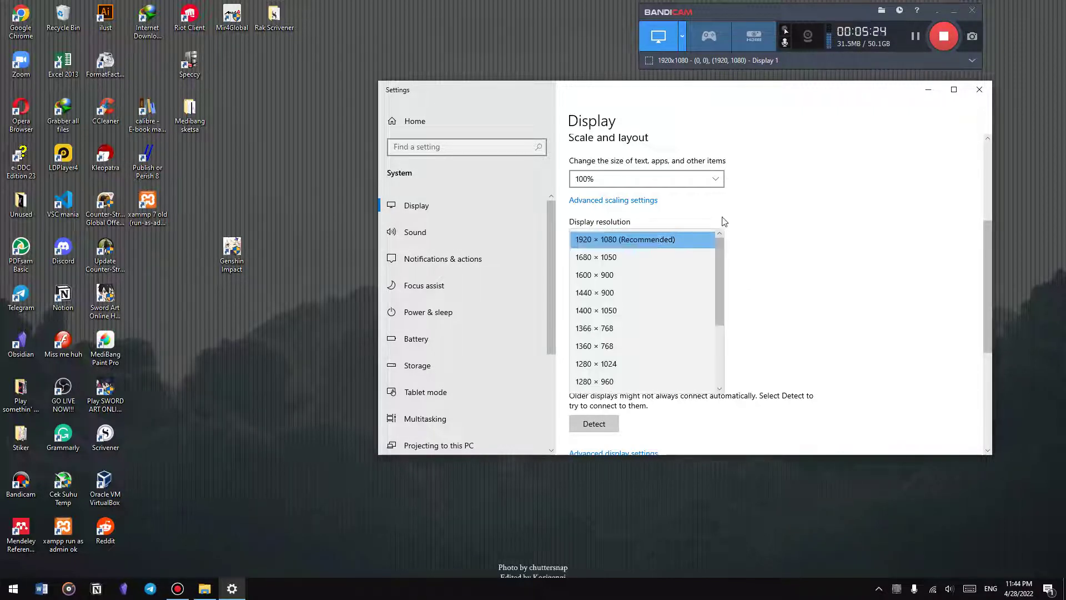
click(871, 181)
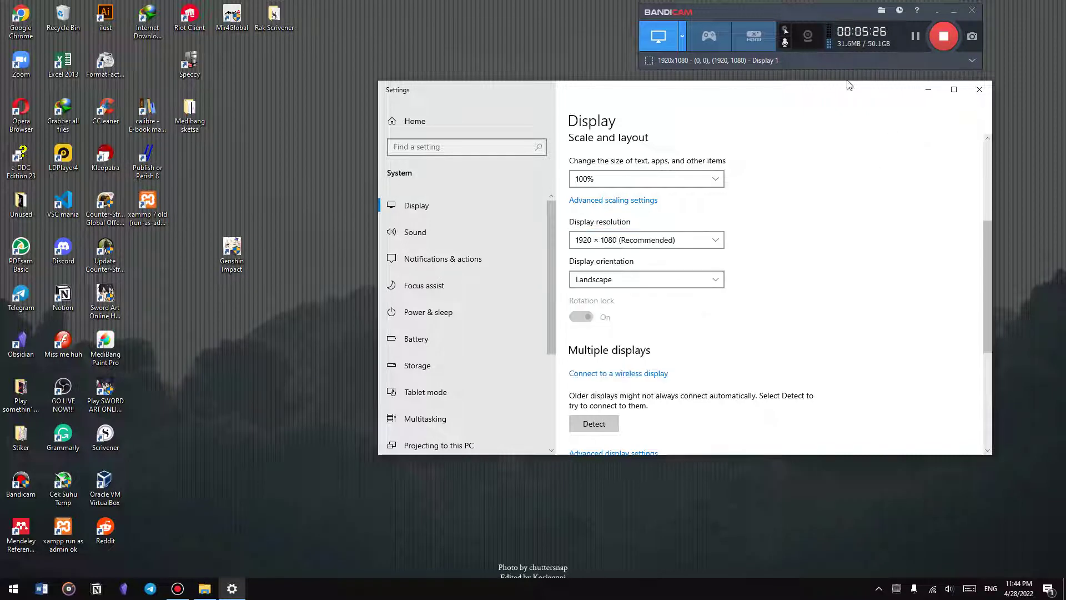
click(718, 245)
mouse_move(718, 267)
mouse_down()
mouse_move(718, 302)
mouse_move(720, 271)
mouse_up()
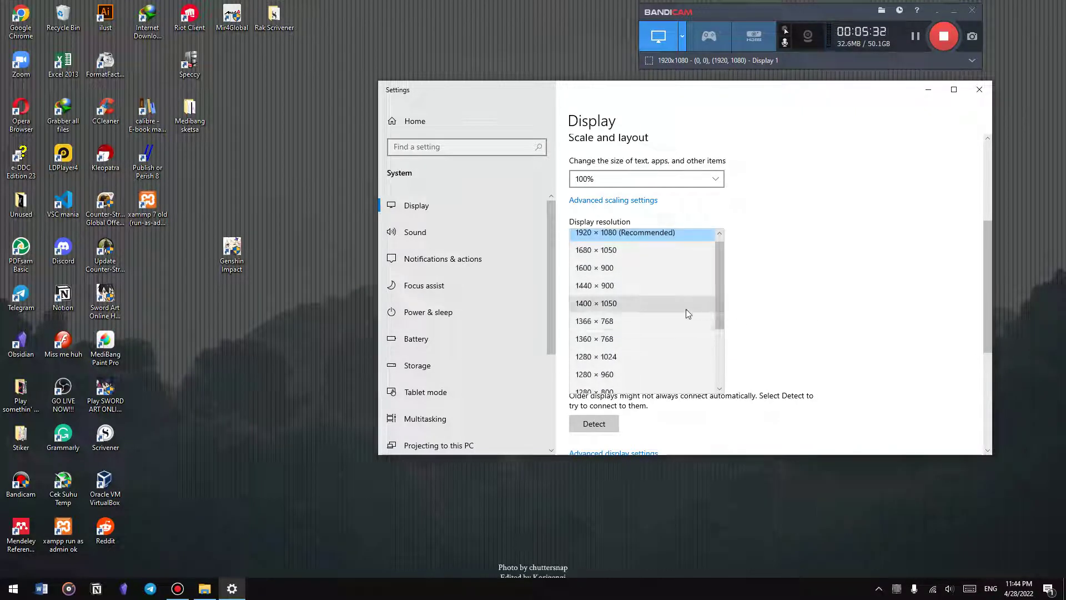
scroll(722, 291, up, 1)
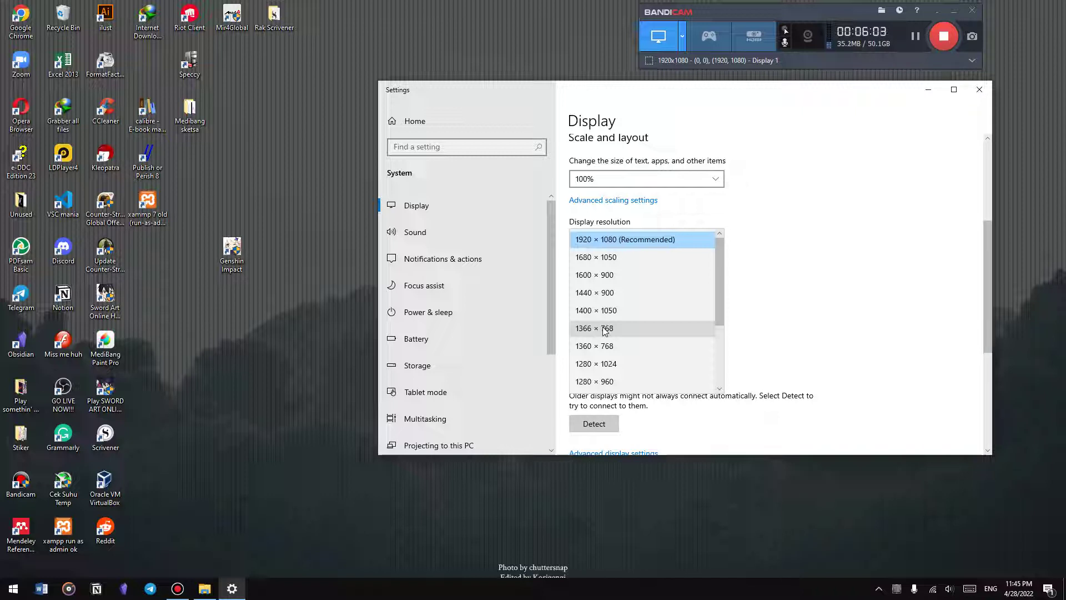
click(809, 281)
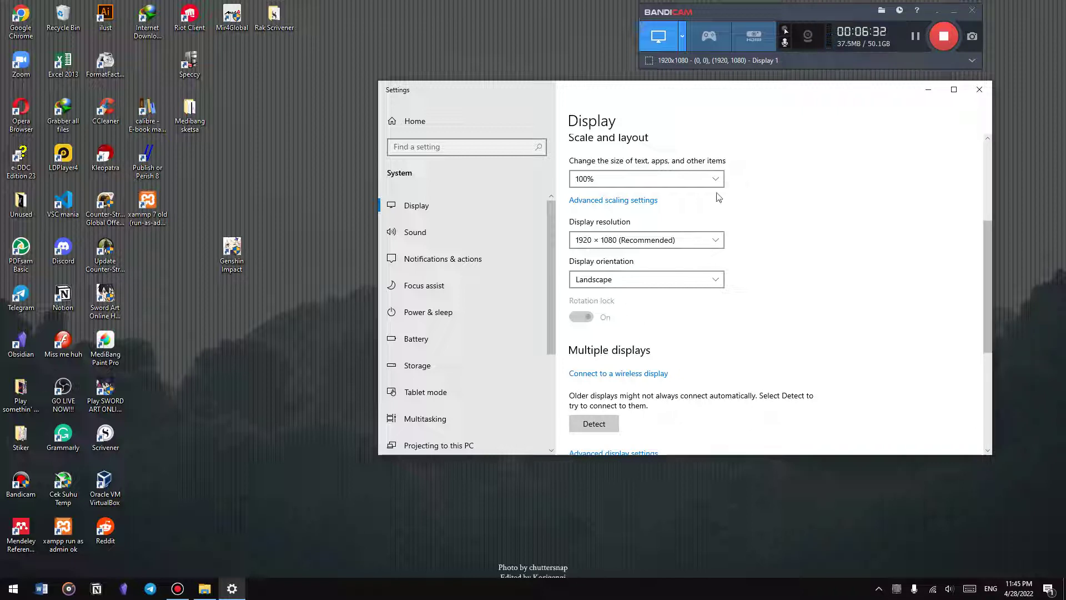
Step: Check the display resolution list once more and point out the Genshin Impact shortcut on the desktop
click(704, 242)
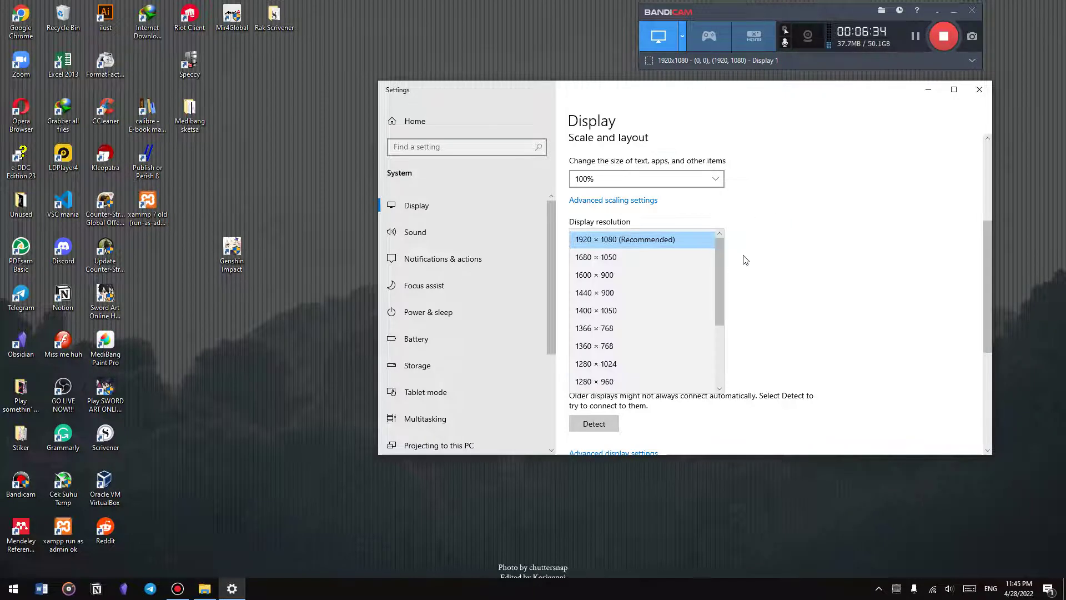
scroll(719, 267, down, 1)
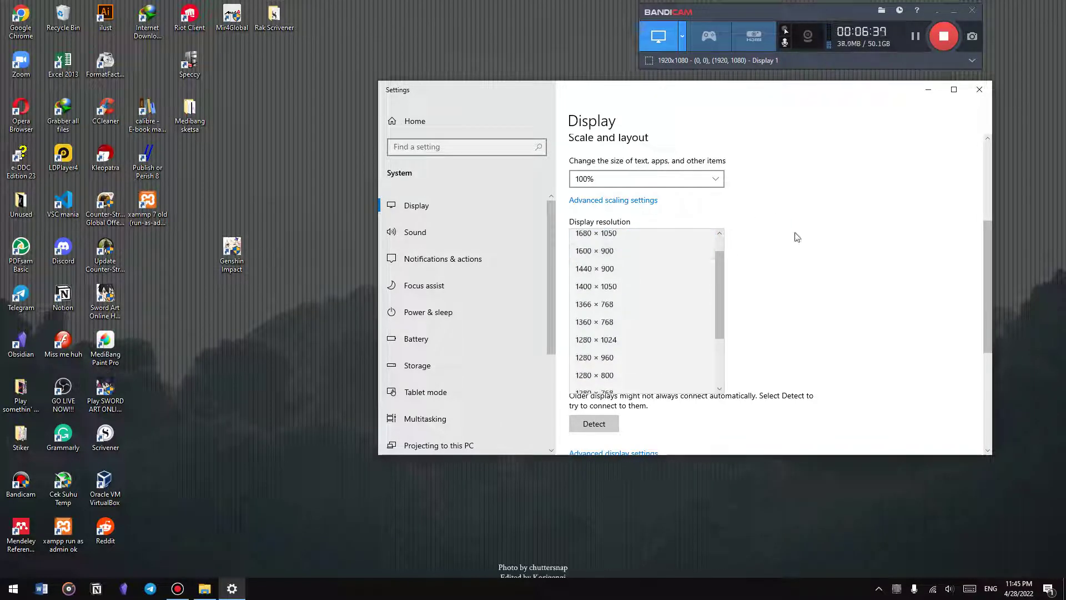
click(249, 252)
drag(210, 221, 282, 269)
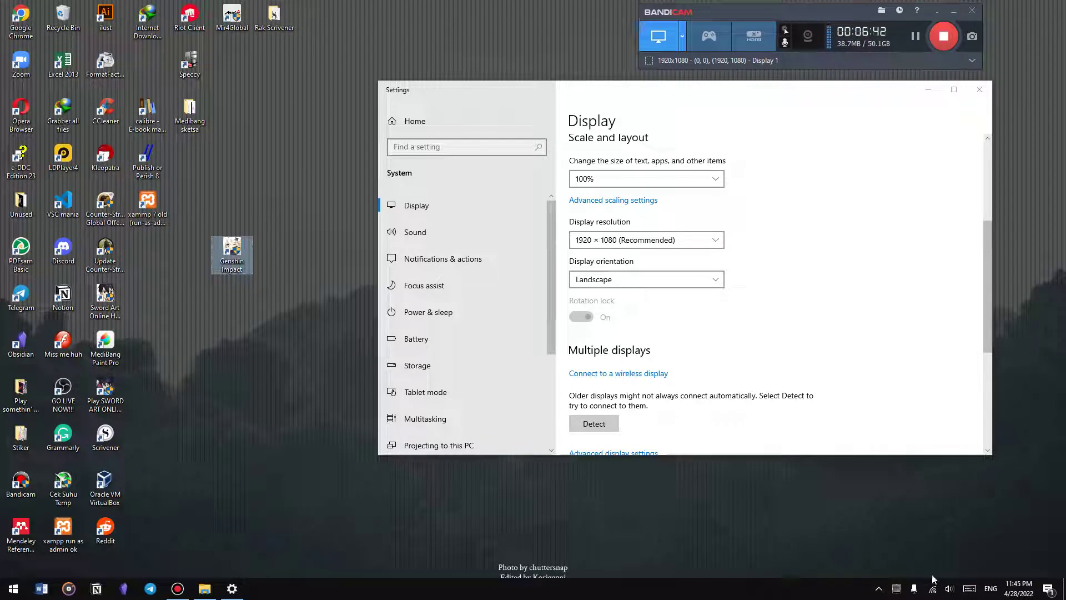
Step: Check the NVIDIA Settings options in the notification area and review the display resolution choices
click(878, 589)
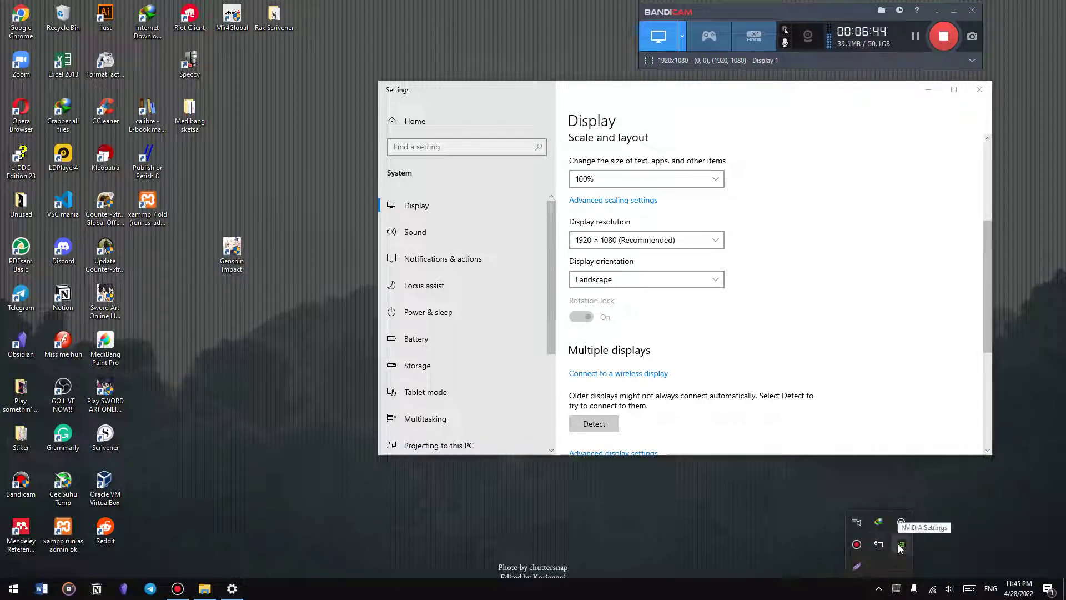
right_click(901, 546)
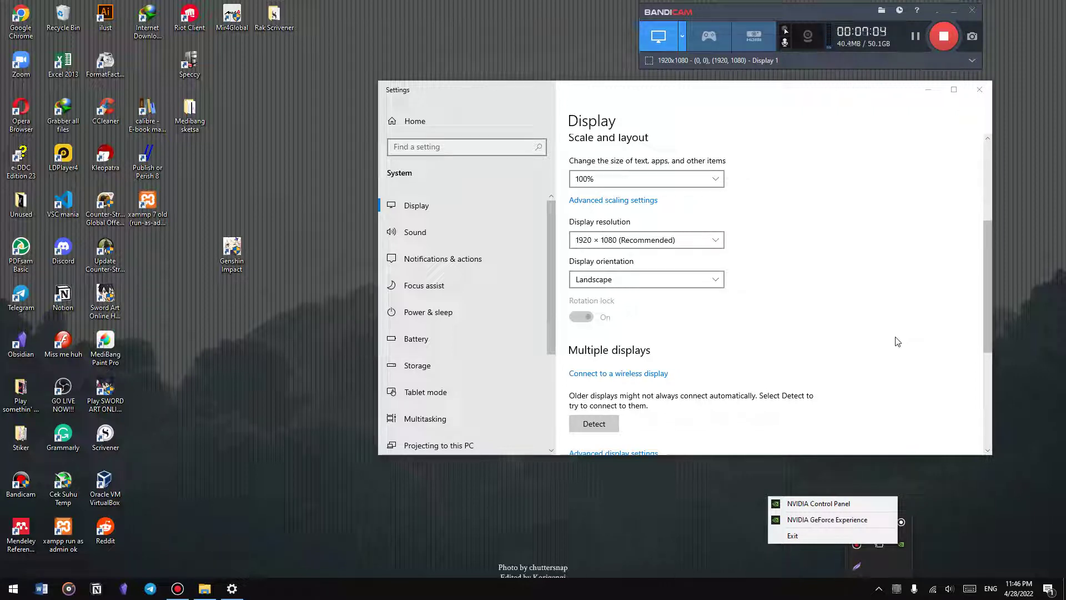
click(815, 474)
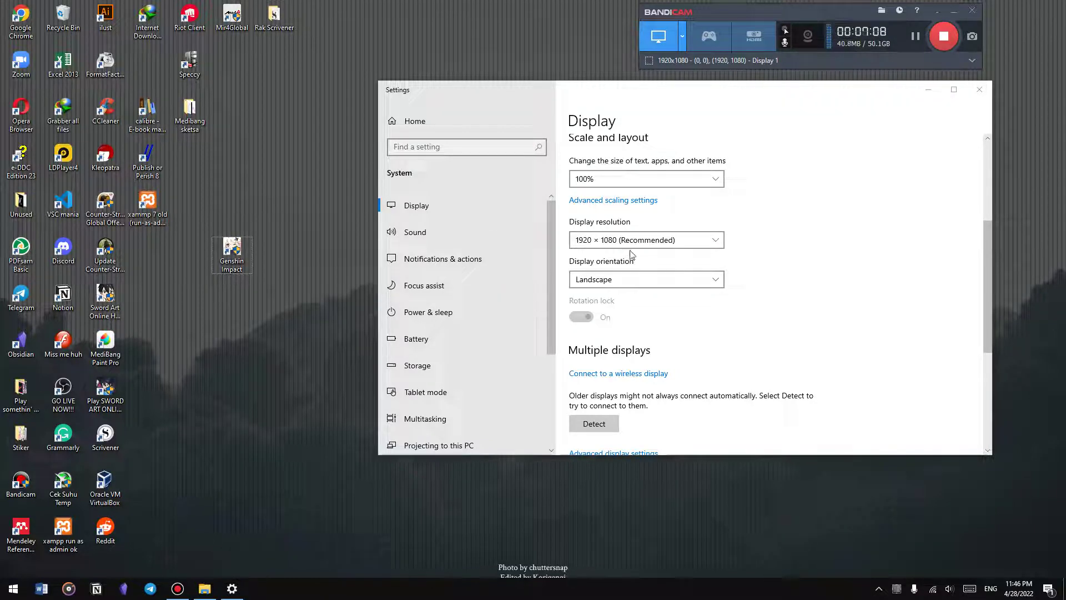
click(611, 240)
click(770, 210)
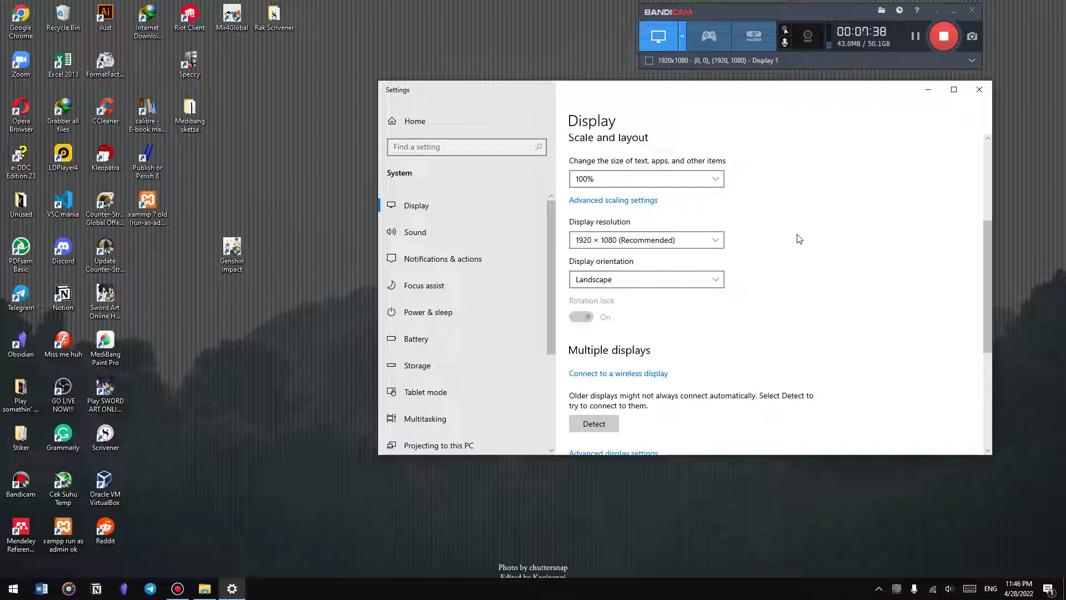
Step: Review the display resolution list once more, keeping 1920 × 1080, and open the Genshin Impact launcher from the desktop
click(641, 245)
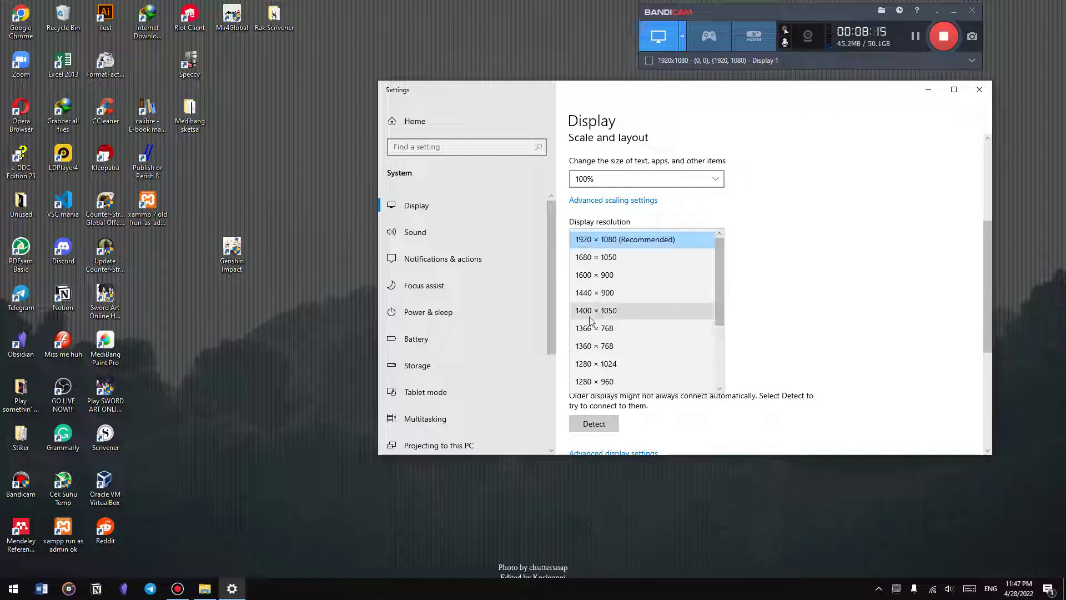
key(Escape)
click(232, 251)
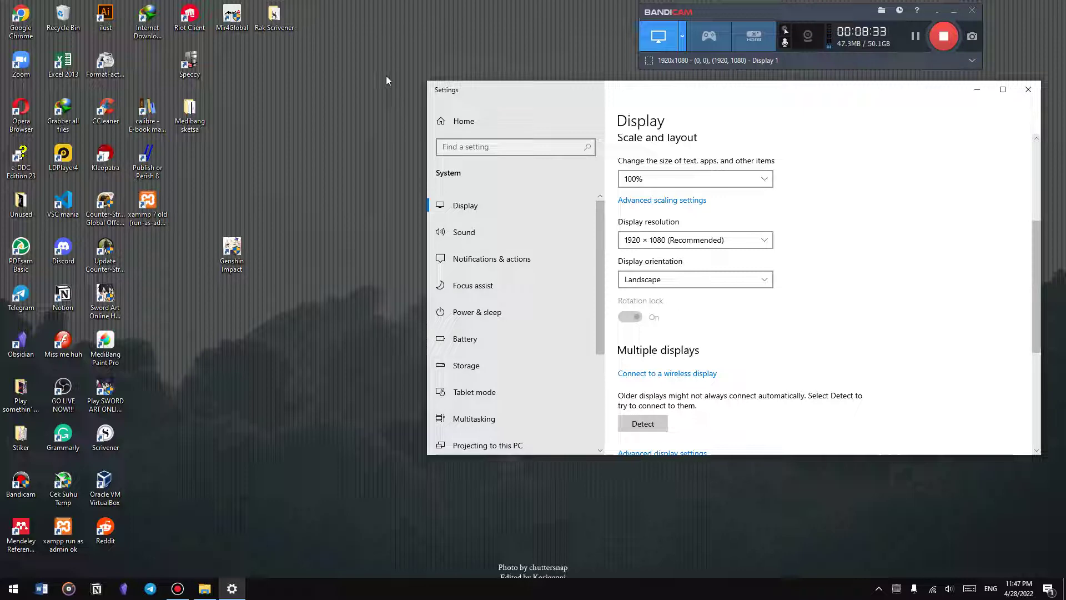
right_click(168, 281)
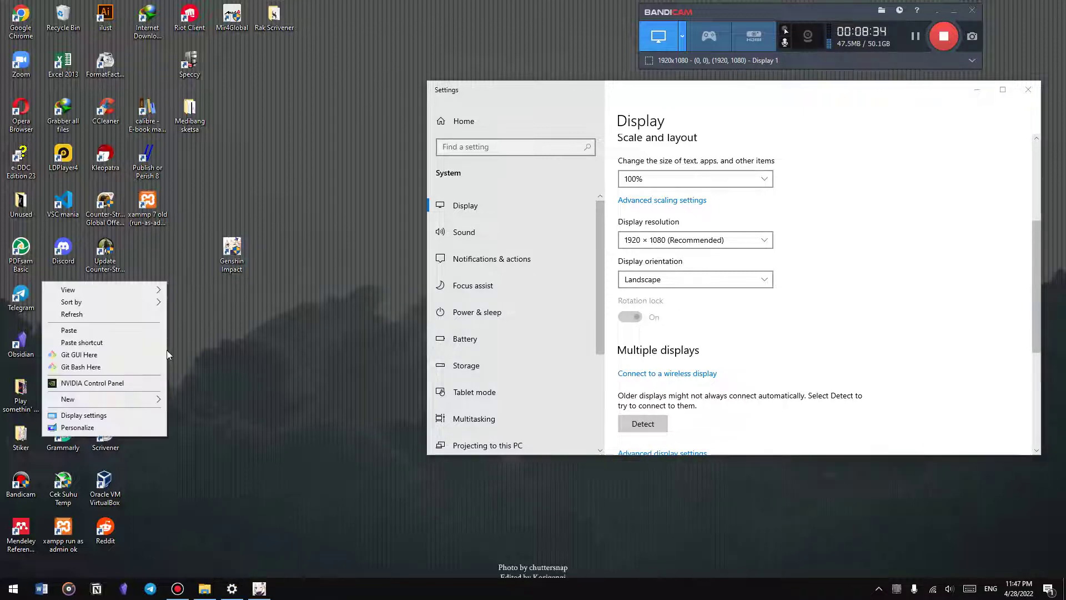
click(311, 504)
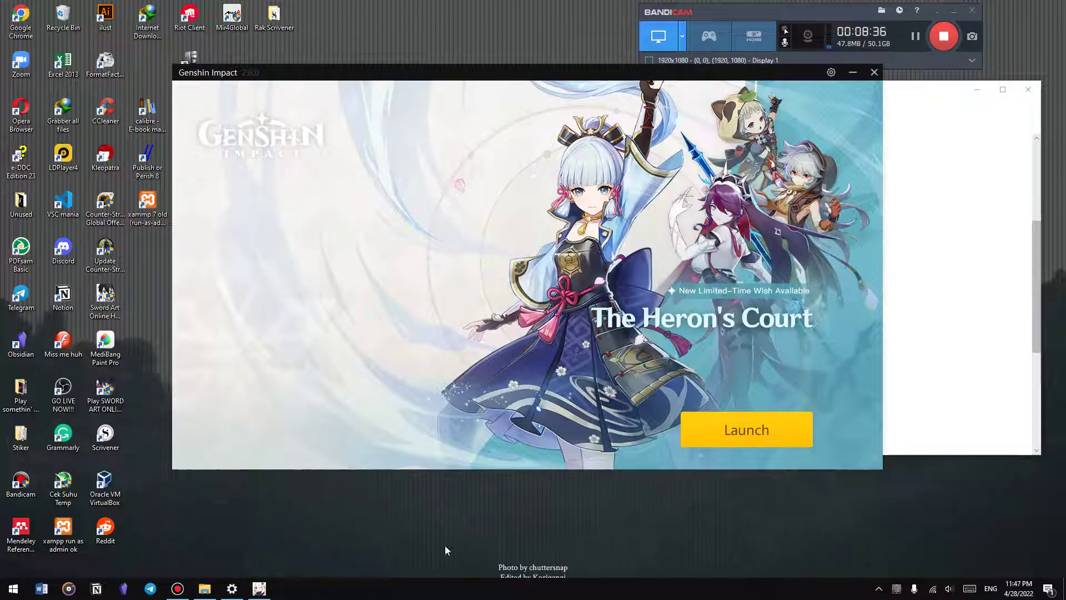
Step: Open Task Manager alongside the Genshin Impact launcher and maximize its window
right_click(462, 587)
click(501, 534)
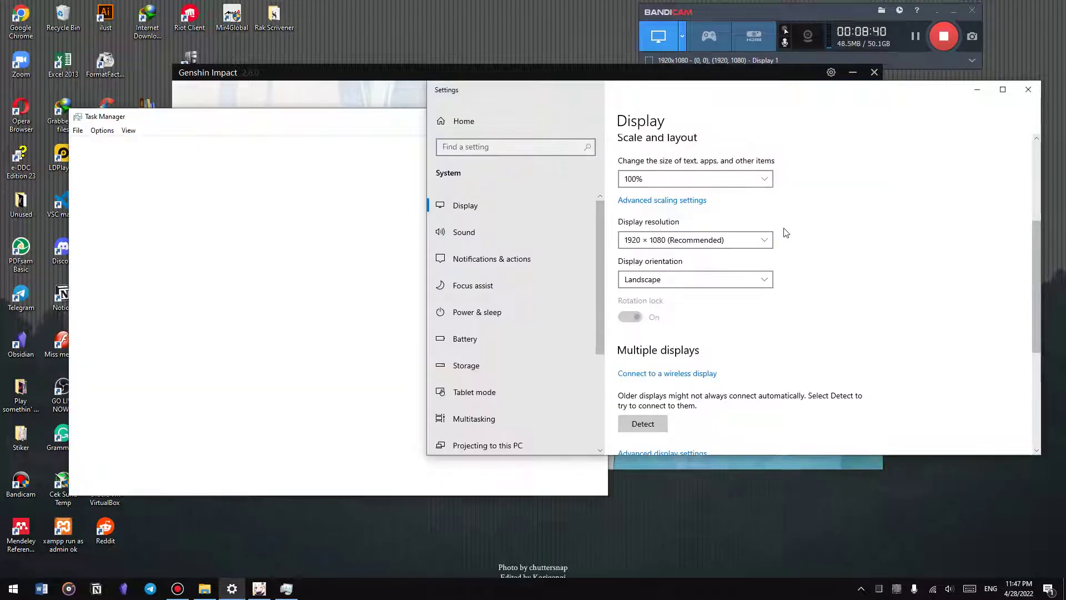
click(582, 67)
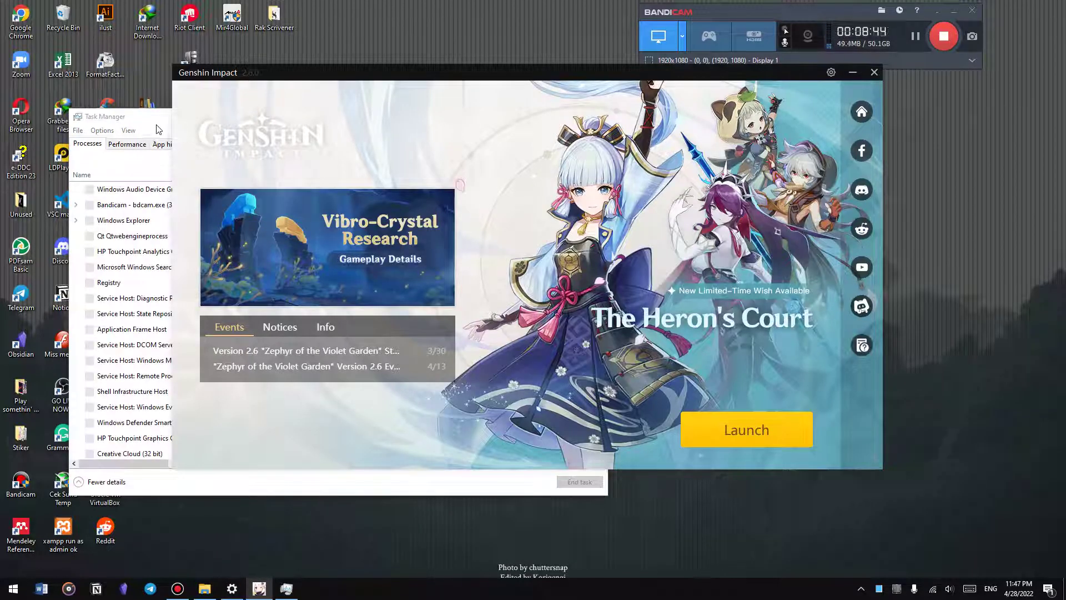
click(157, 129)
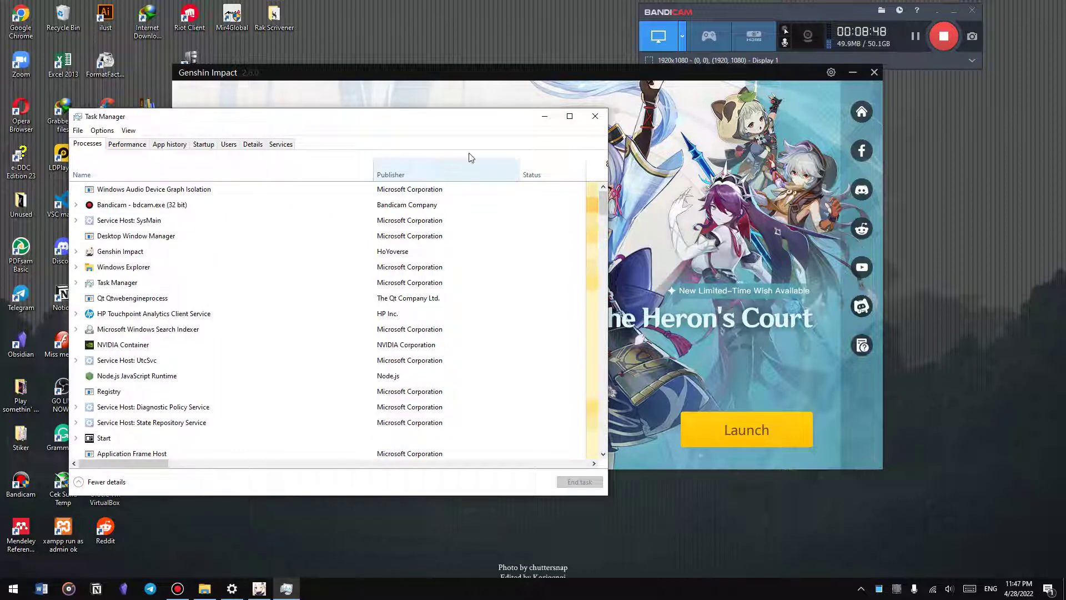
click(569, 115)
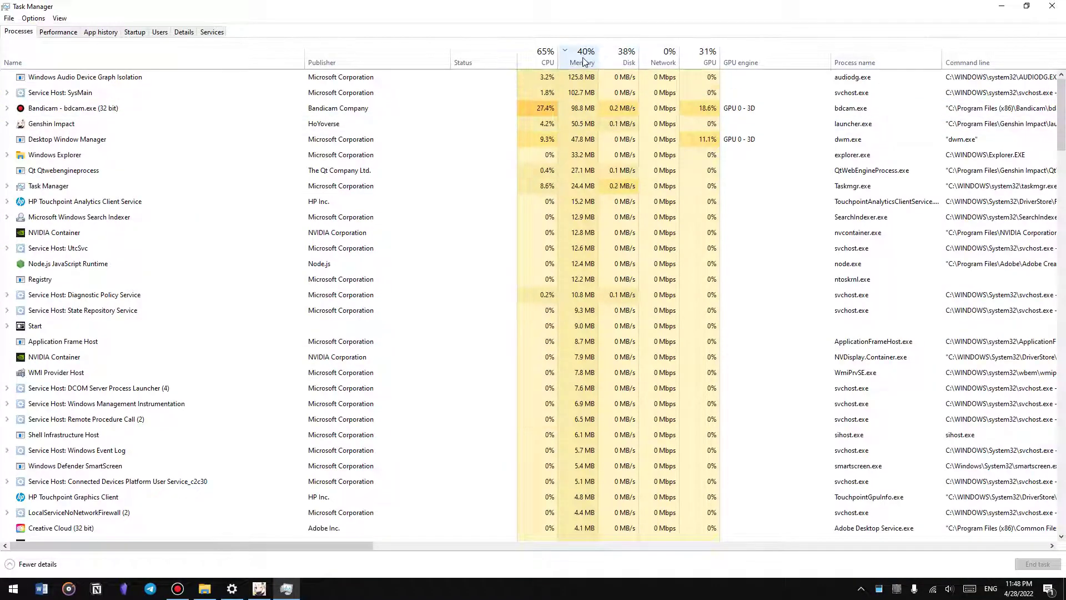
Step: Examine the memory use of the running processes and sort the process list by disk use
click(581, 59)
click(581, 58)
click(591, 83)
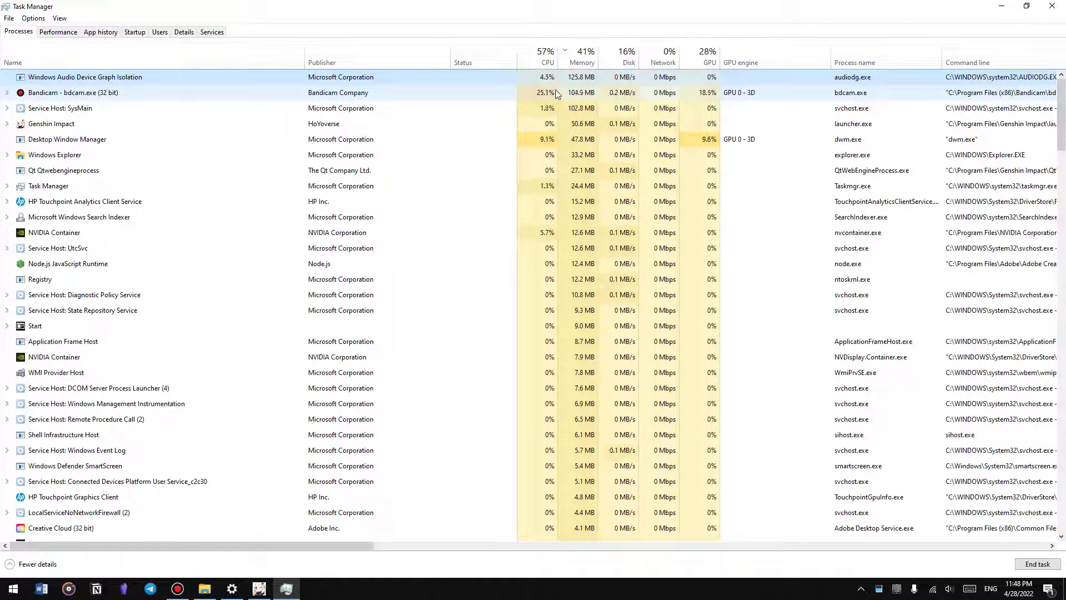
click(619, 64)
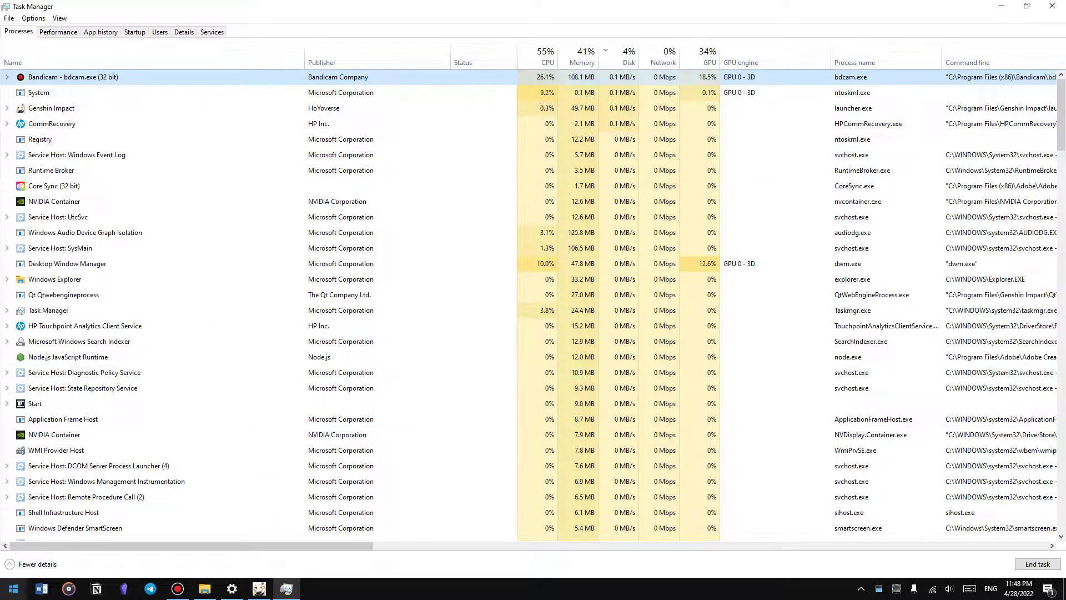
Step: Open and dismiss the Start menu while checking the process load, and minimize Task Manager
click(13, 588)
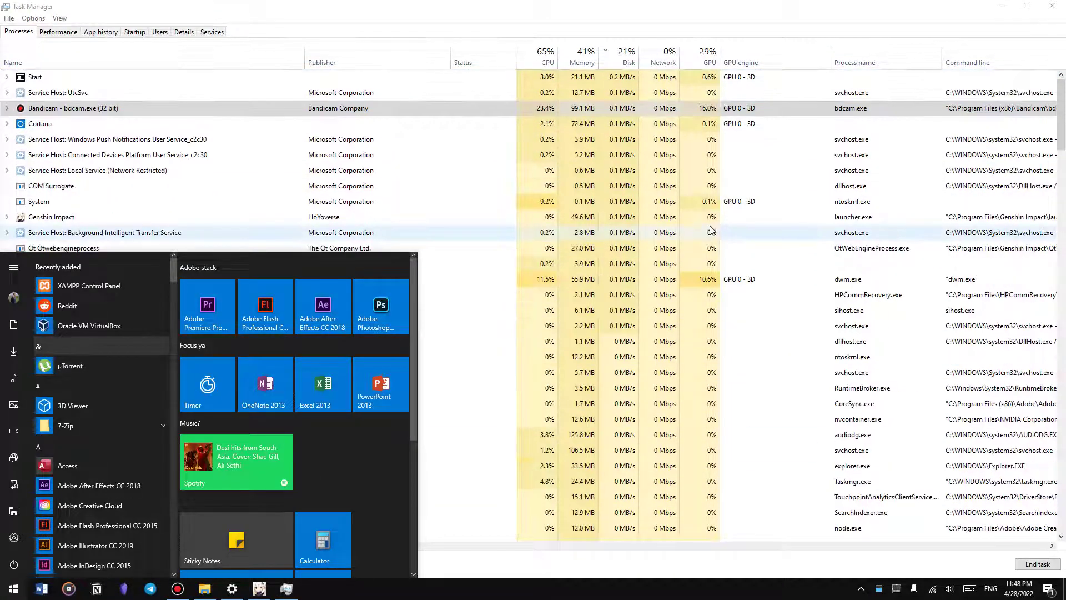
click(750, 121)
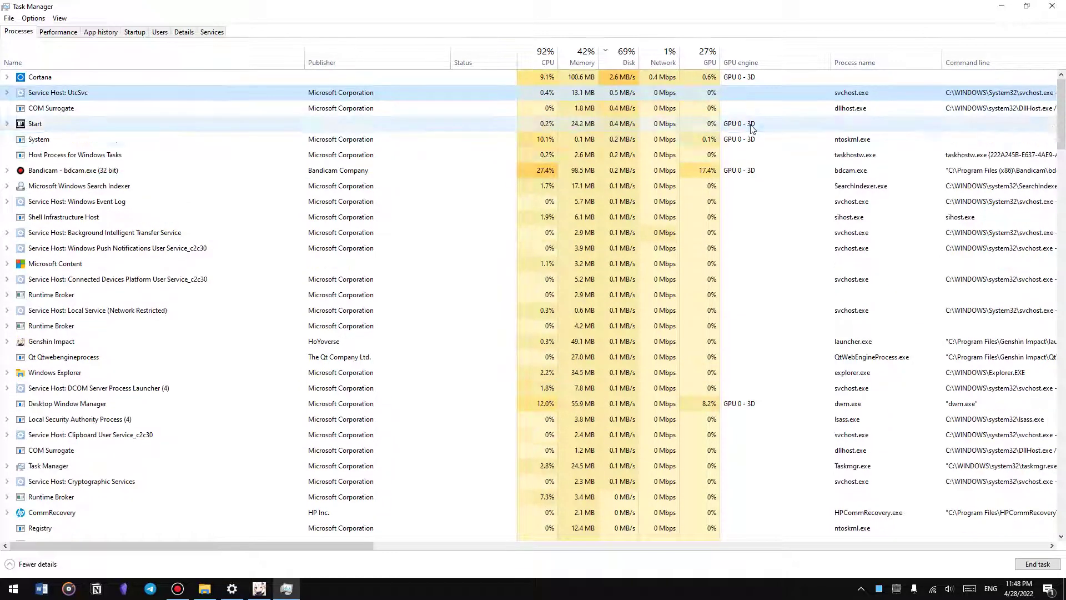
click(621, 78)
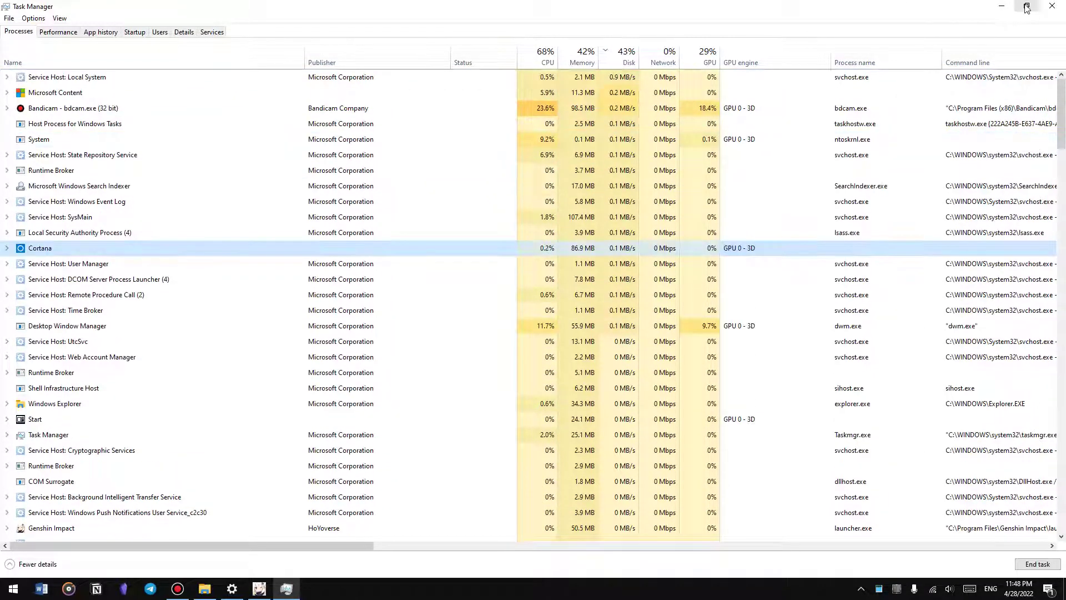
click(1002, 6)
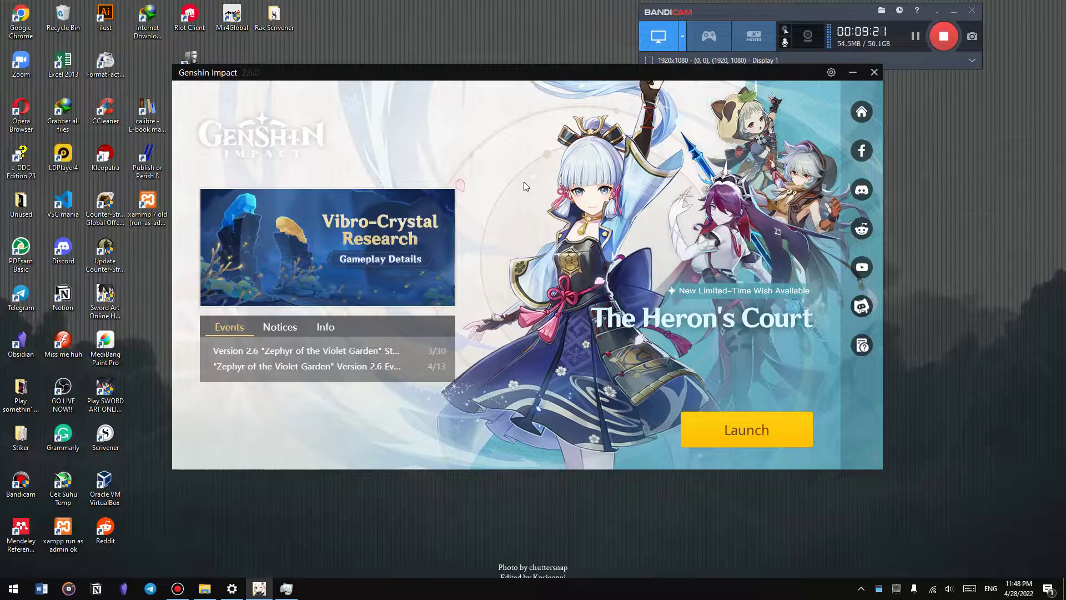
Step: Open the screenshot Genshin Impact 4_18_2022 6_01_07 AM.png from the Captures folder in Photos
click(727, 14)
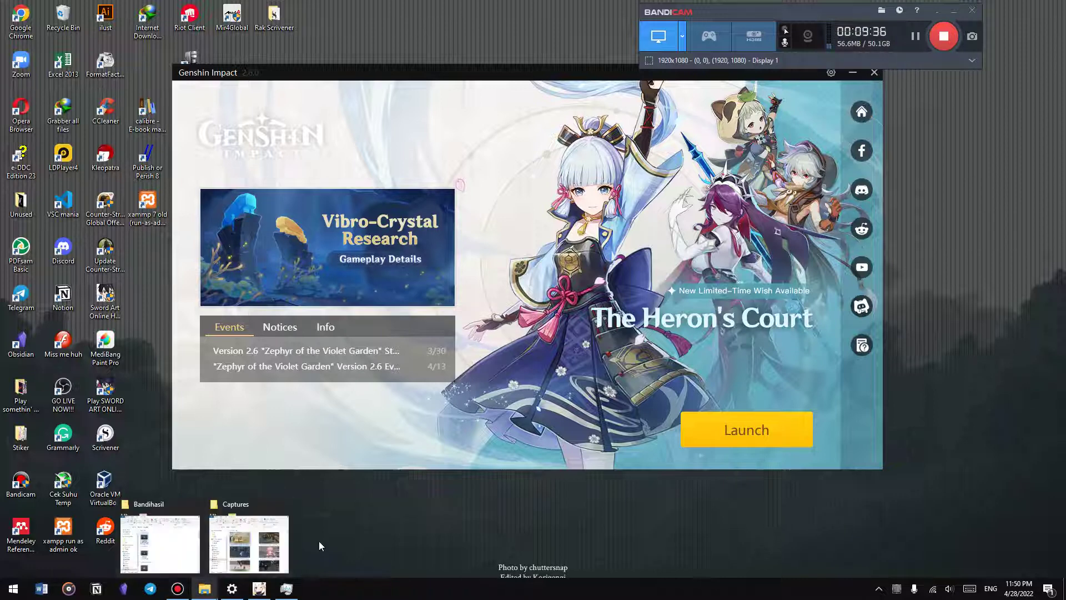
click(319, 545)
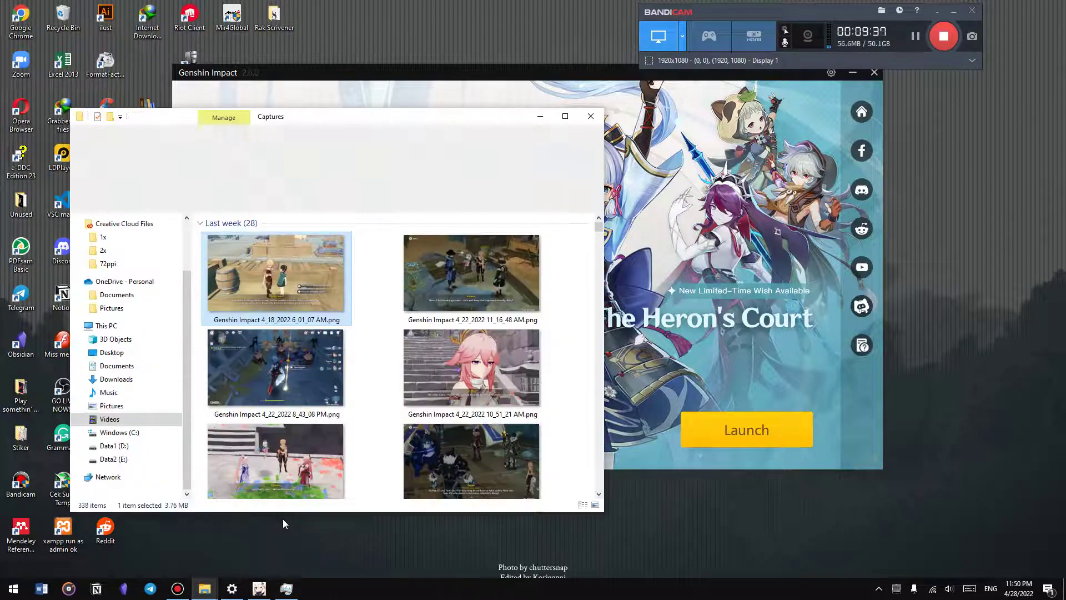
double_click(299, 270)
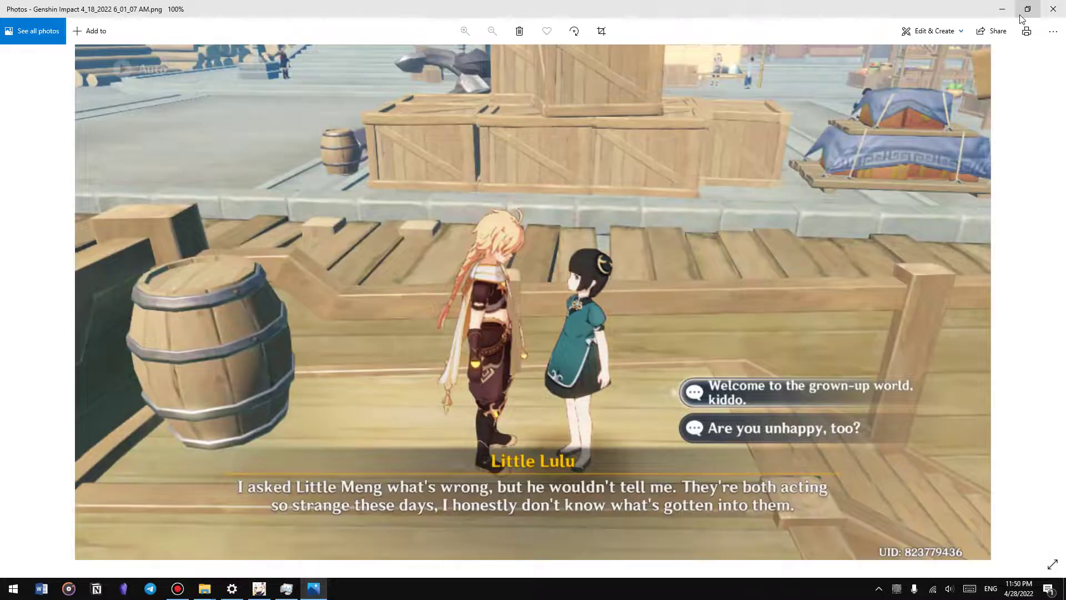
click(1021, 15)
click(830, 161)
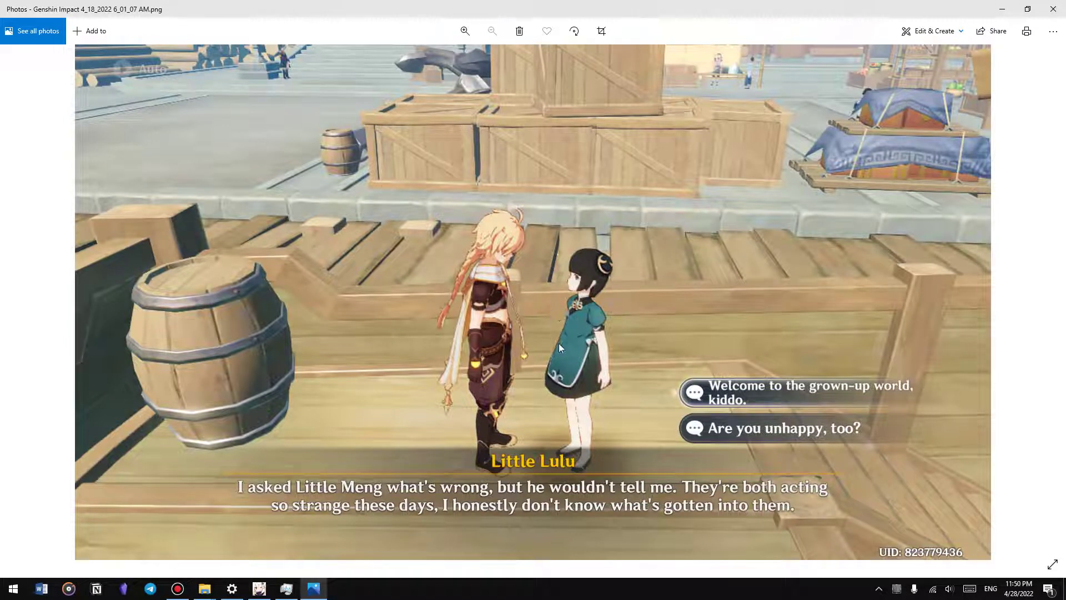
Step: Check the screenshot's pixel dimensions in its file information and close the information pane
right_click(542, 343)
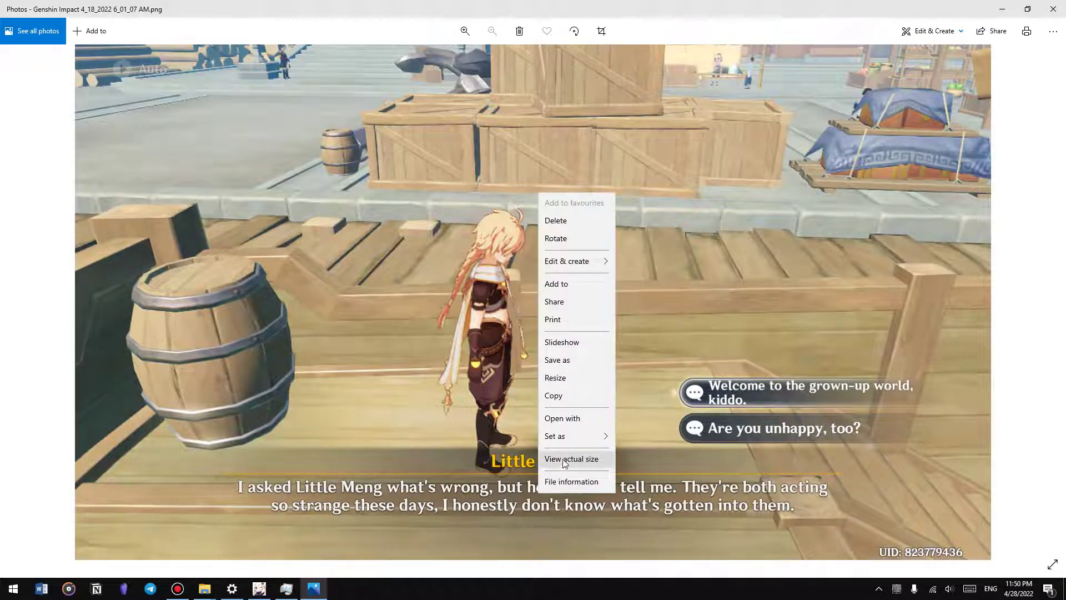
click(505, 462)
right_click(515, 341)
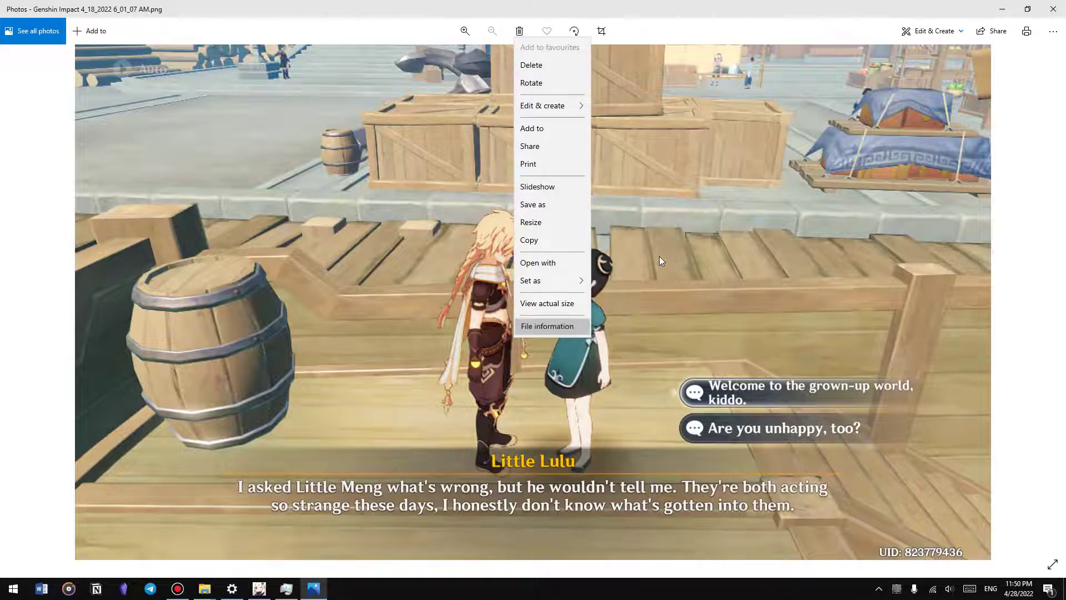
click(547, 326)
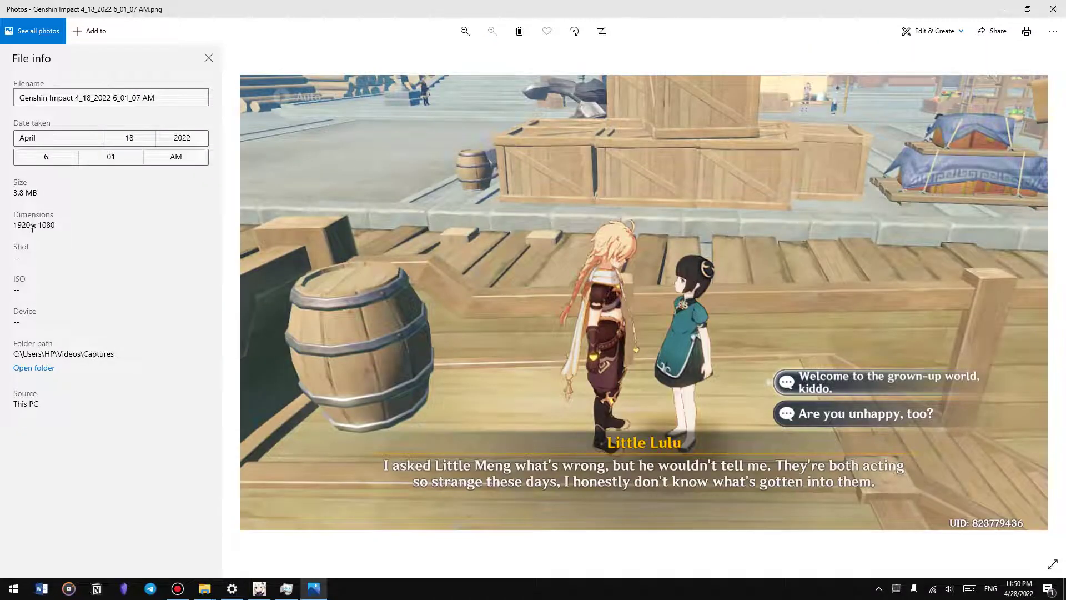
drag(38, 224, 56, 225)
click(651, 266)
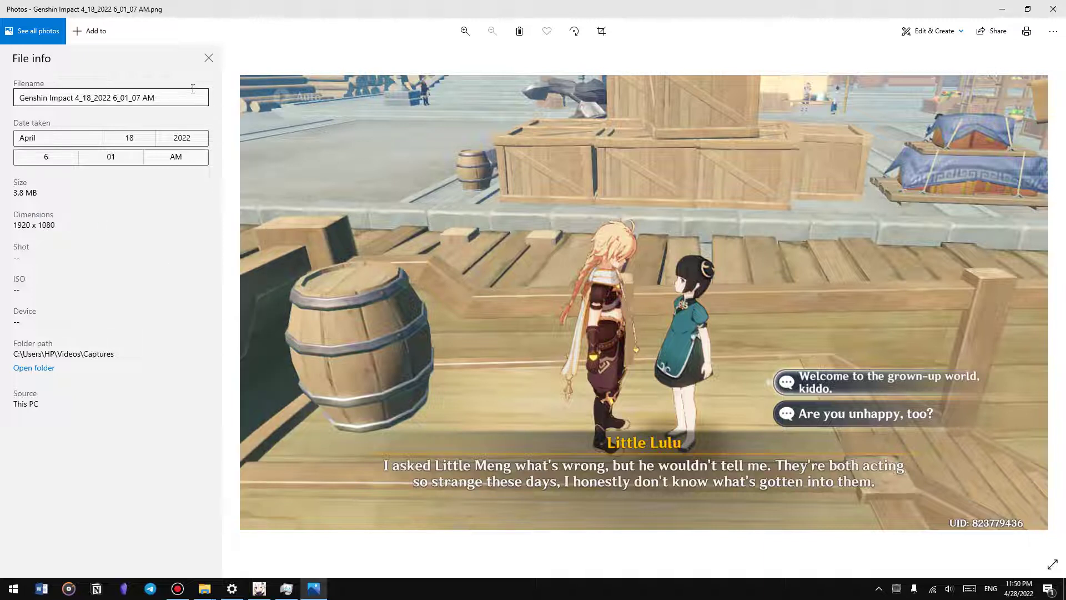
click(208, 59)
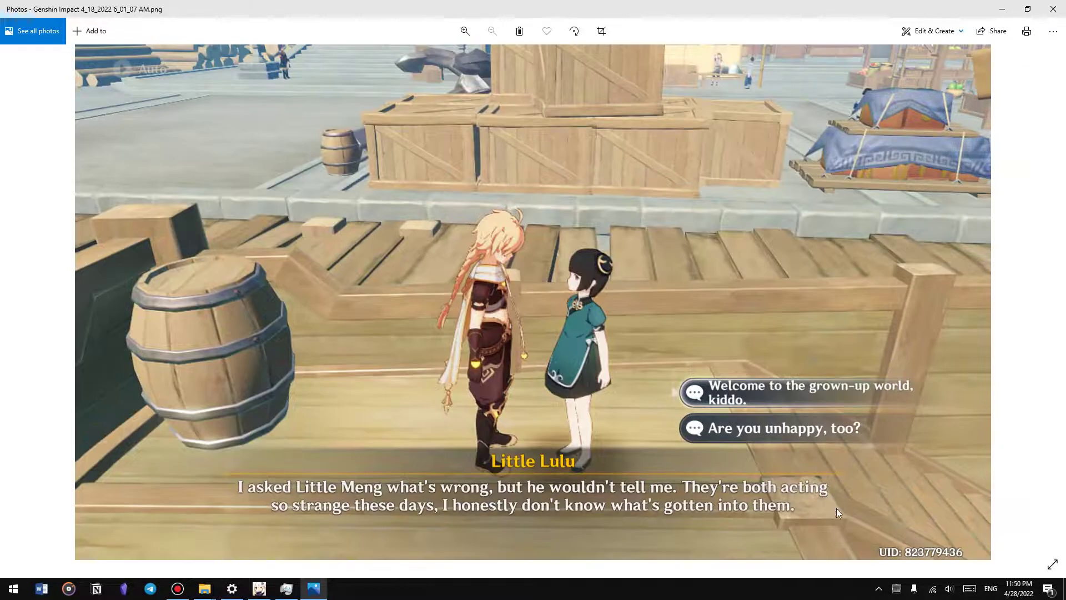
Step: Check the hidden notification area icons and inspect the screenshot's image sharmness up close
click(878, 588)
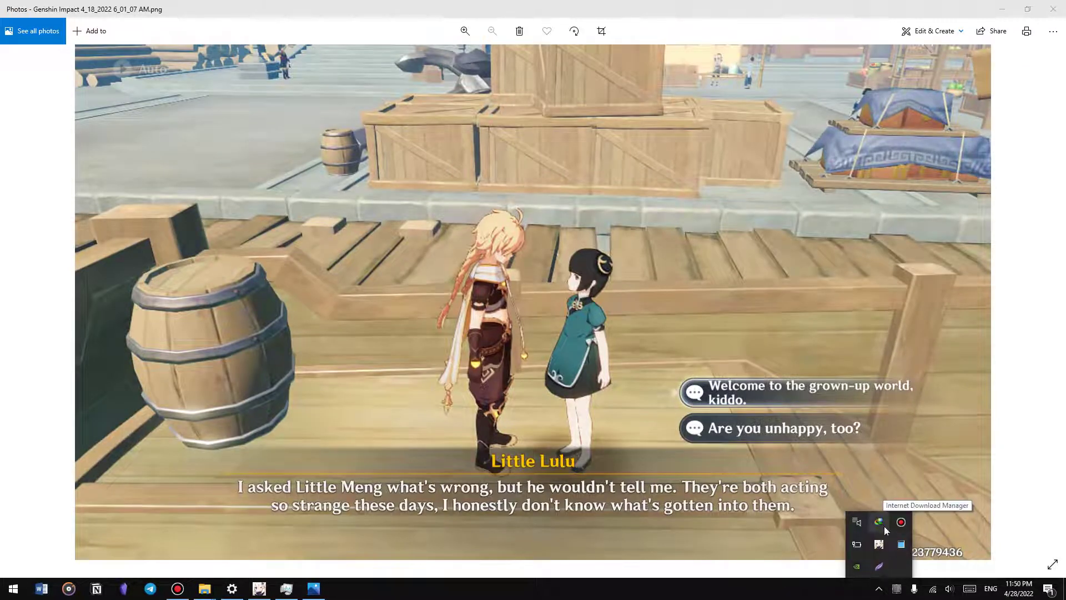
click(892, 441)
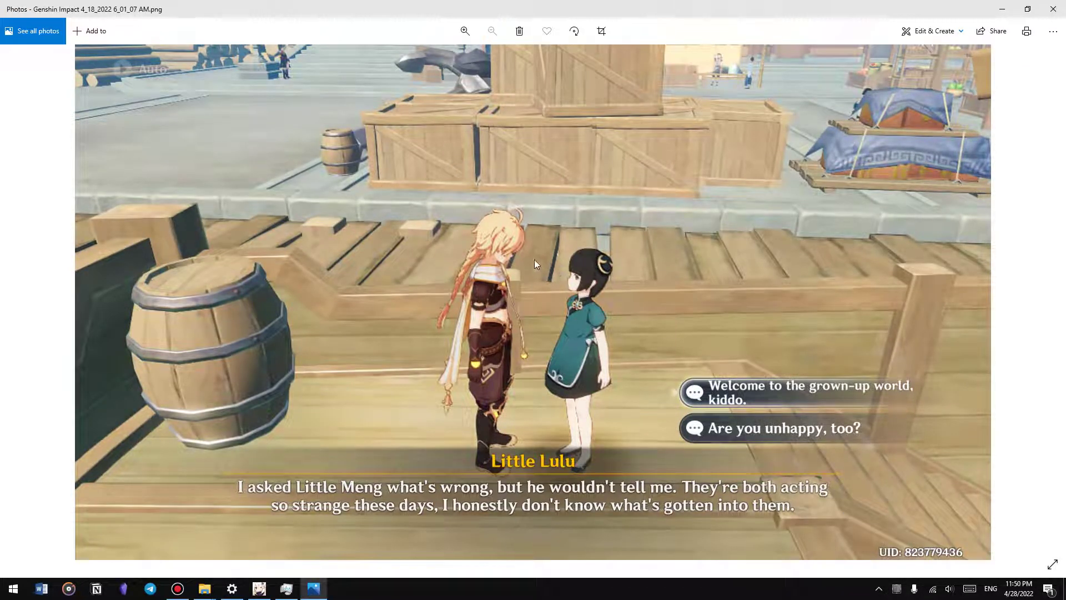
scroll(502, 252, up, 3)
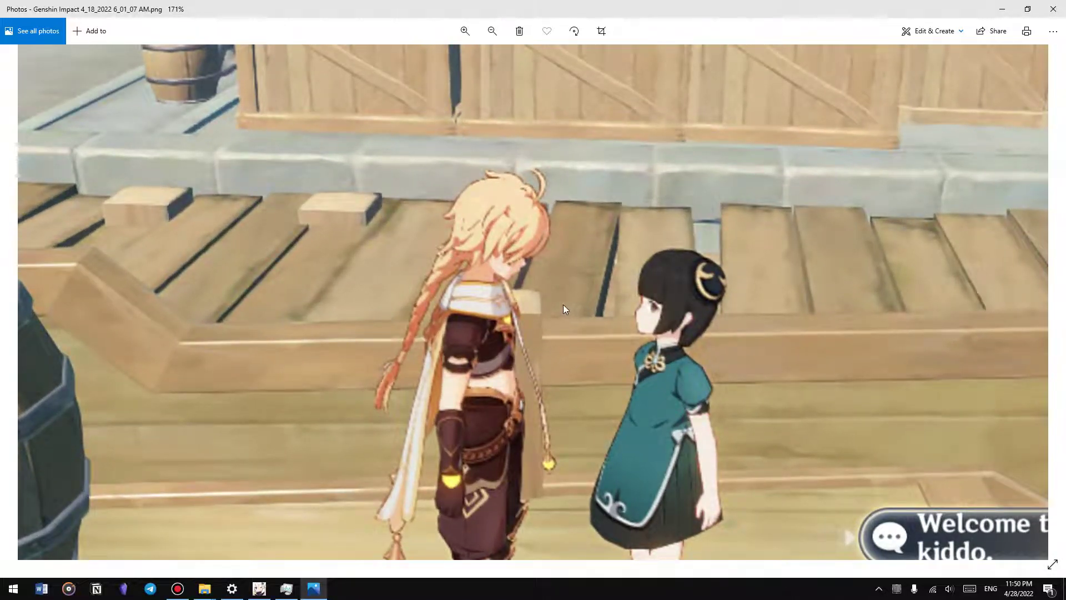
scroll(563, 304, down, 3)
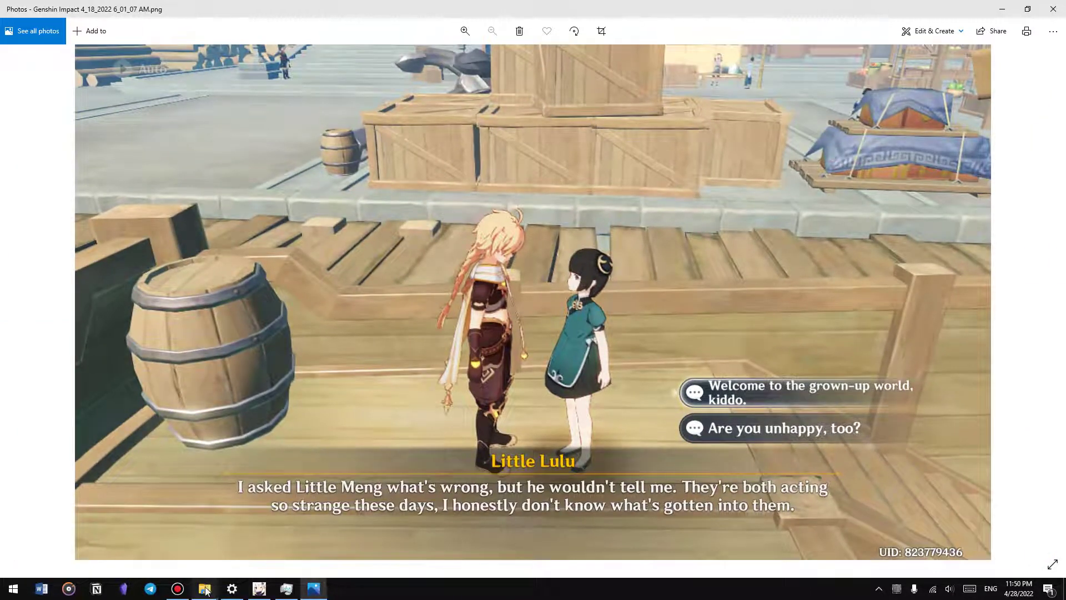
Step: Open the screenshot Genshin Impact 4_22_2022 11_16_48 AM.png from the Captures folder in a second Photos window
mouse_move(206, 590)
click(239, 567)
click(520, 374)
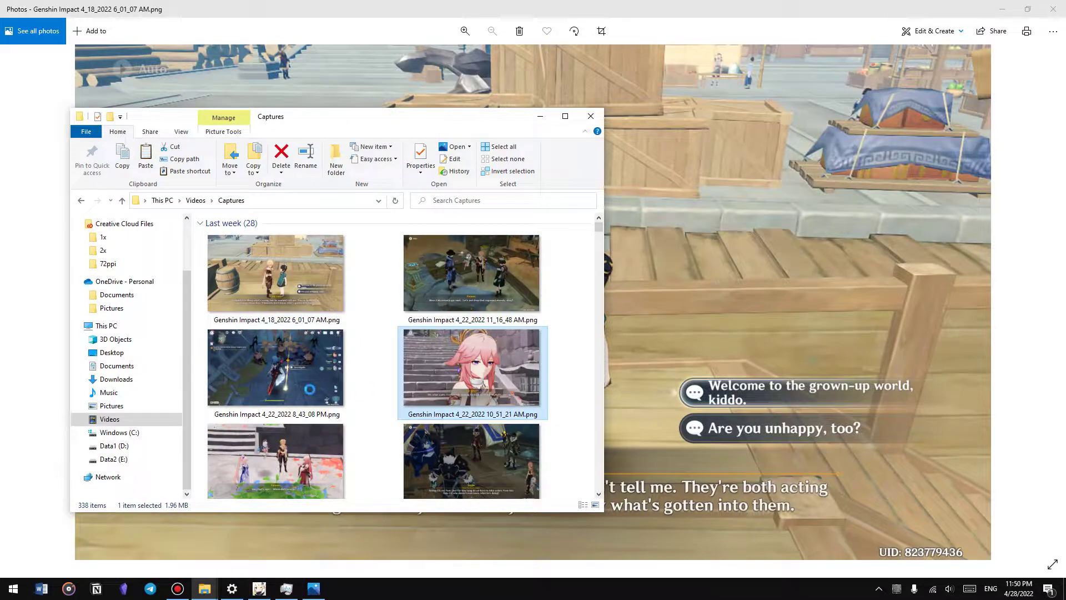
click(333, 394)
click(515, 275)
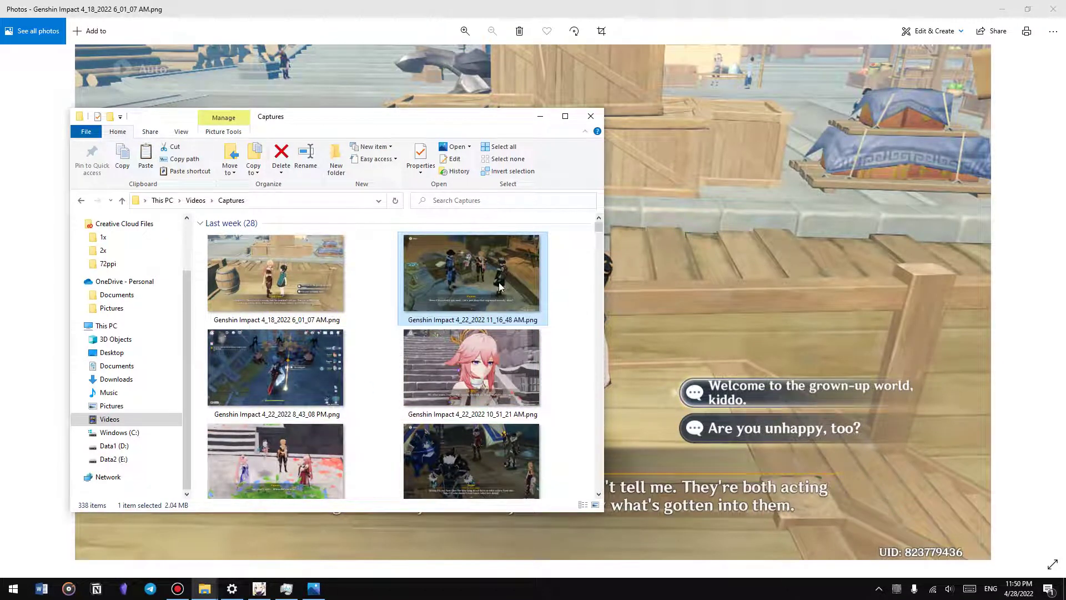
click(842, 162)
key(Right)
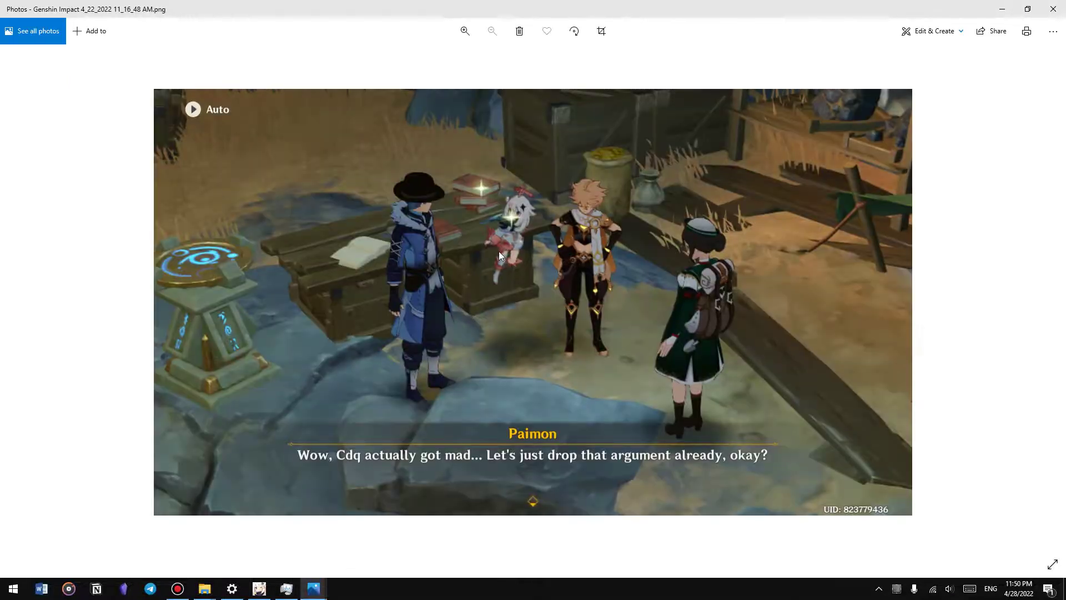
Step: Compare the image detail of the 4_18_2022 and 4_22_2022 Genshin Impact screenshots by examining each one up close
mouse_move(313, 589)
click(286, 553)
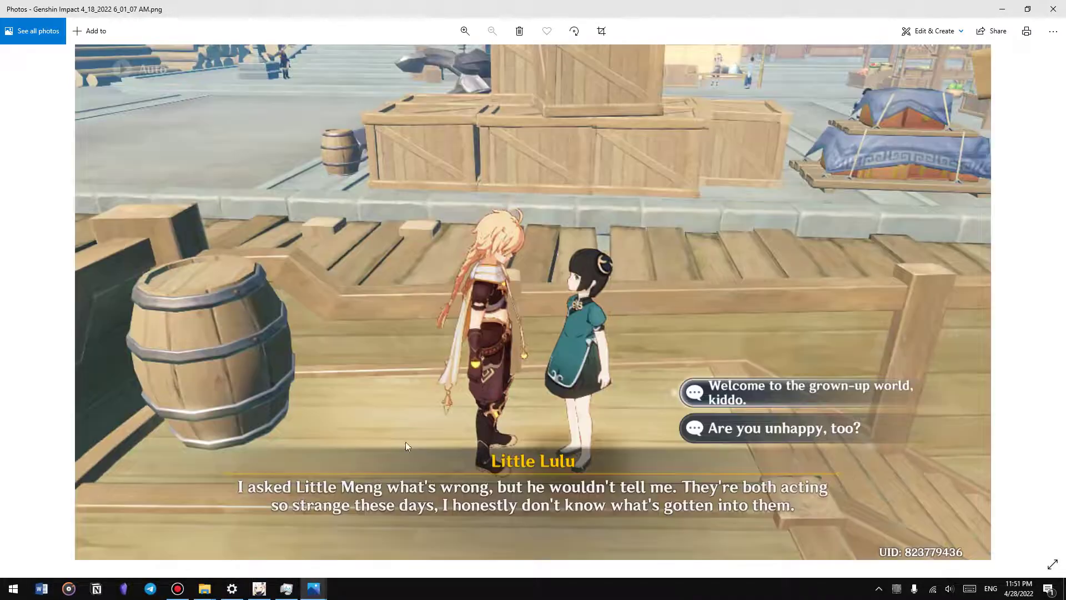
scroll(518, 272, up, 2)
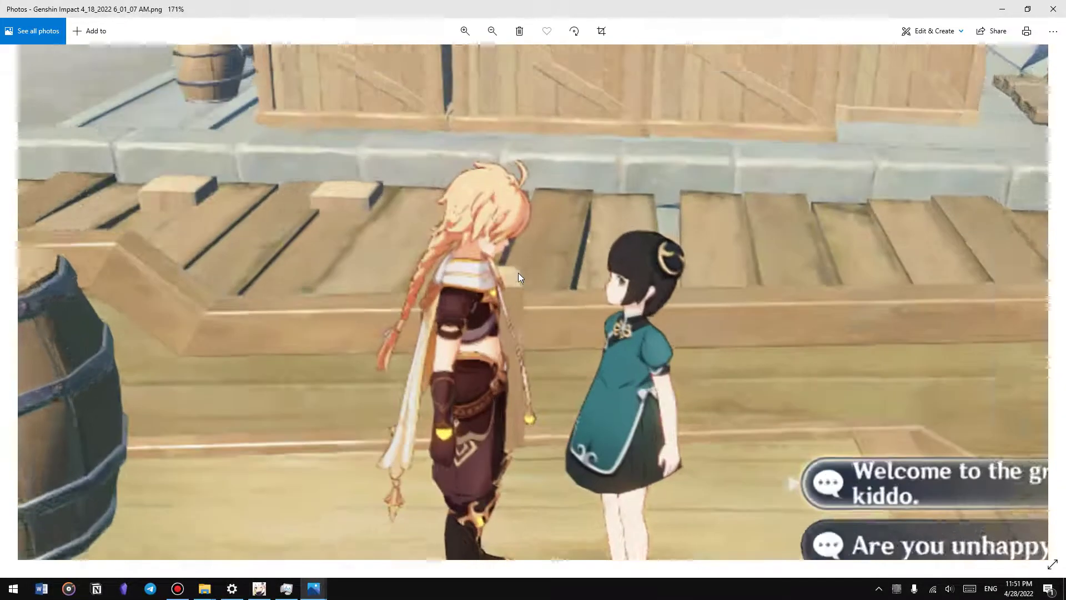
mouse_move(314, 588)
click(376, 540)
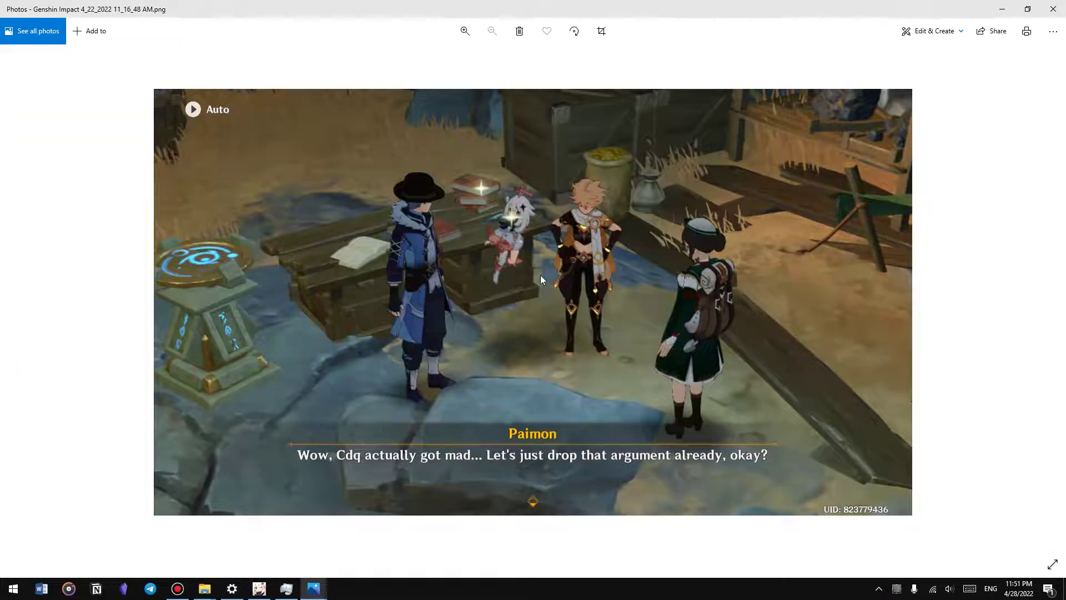
scroll(542, 279, up, 2)
scroll(660, 188, down, 3)
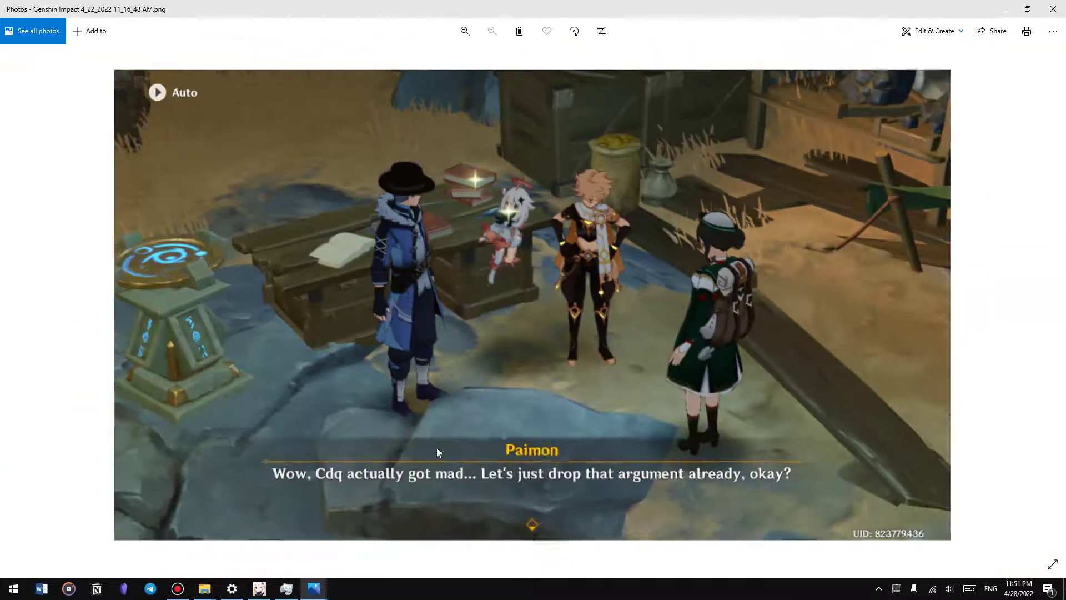